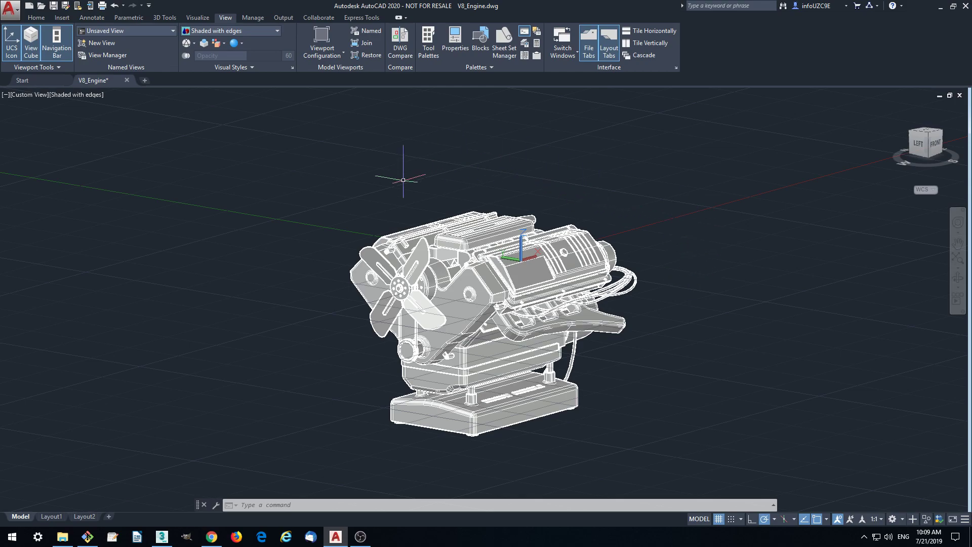
# Step: Orbit the V8 engine model in the AutoCAD viewport to a slightly different angle
pyautogui.moveTo(690, 403)
pyautogui.keyDown('shift'); pyautogui.mouseDown(button='middle')
pyautogui.moveTo(723, 397)
pyautogui.moveTo(679, 405)
pyautogui.moveTo(695, 397)
pyautogui.mouseUp(button='middle'); pyautogui.keyUp('shift')
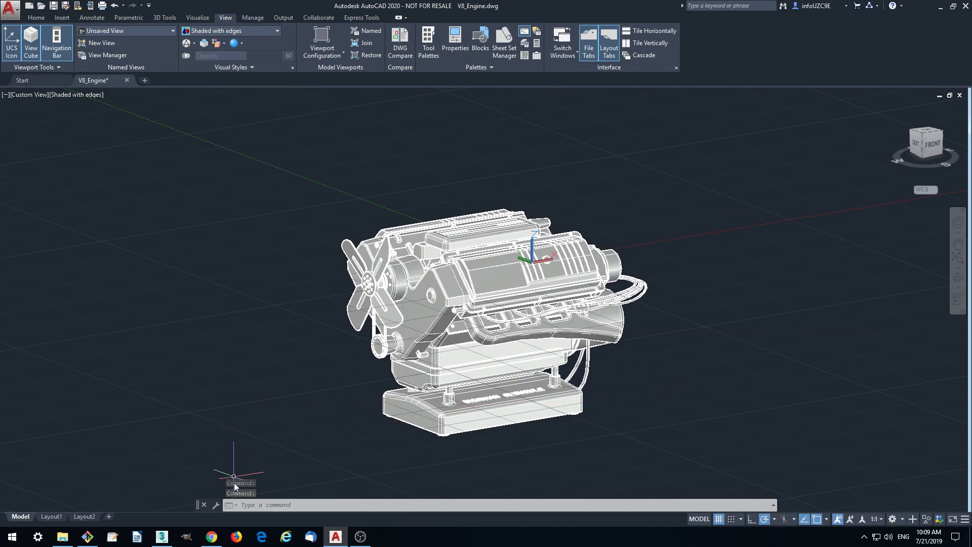
# Step: Bring up the Industrial Robot demo, orbit around the robot, and play its first animation step
pyautogui.click(213, 539)
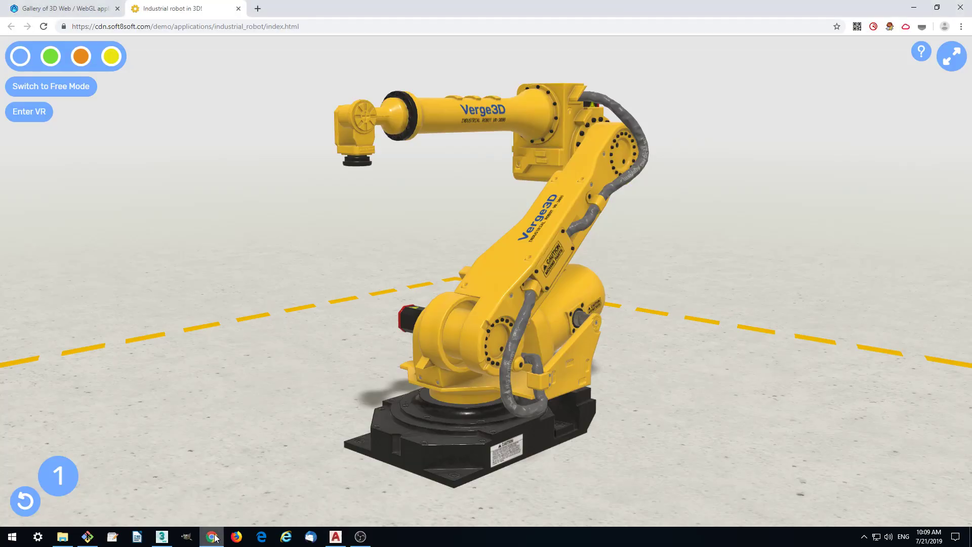
pyautogui.moveTo(296, 419); pyautogui.dragTo(242, 428)
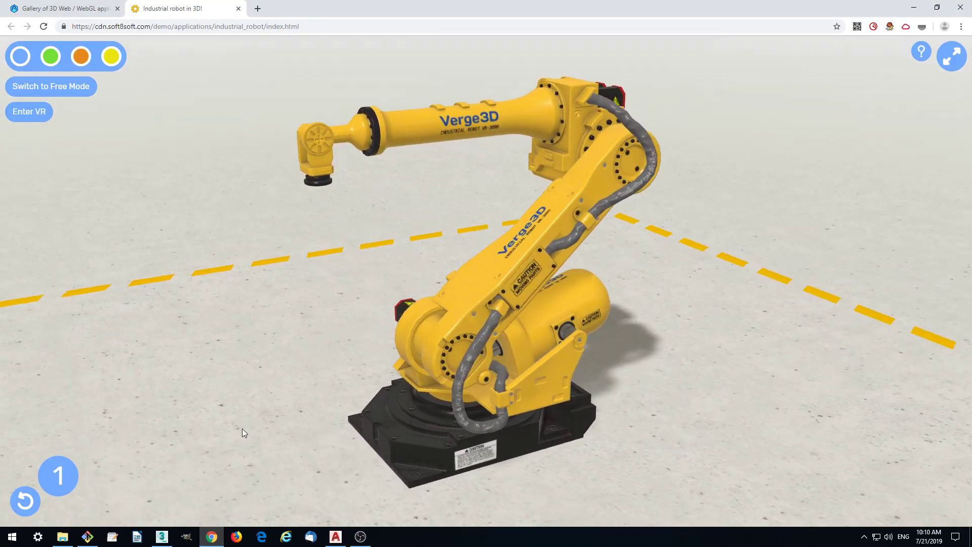
pyautogui.click(67, 487)
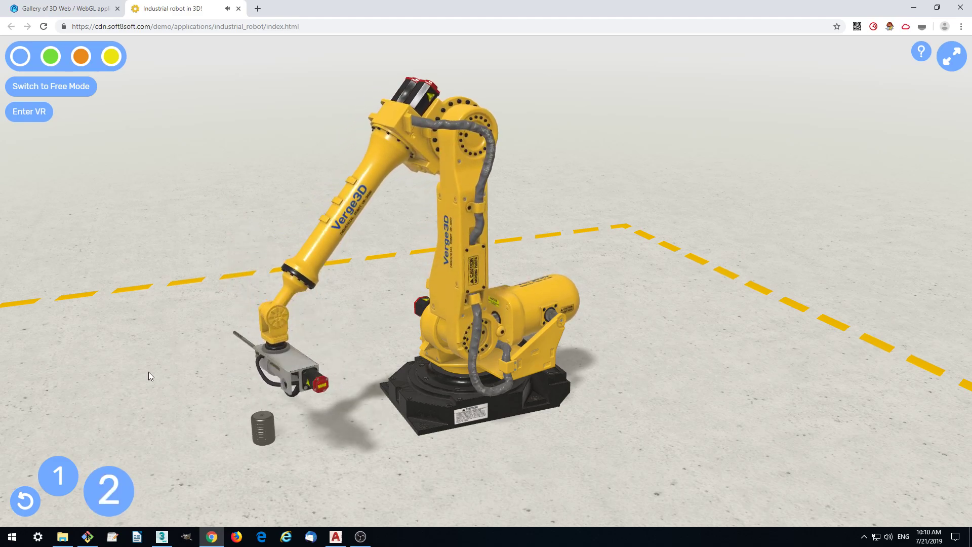
# Step: Switch the demo to Free Mode and rotate the end-effector down-left about the wrist
pyautogui.click(72, 91)
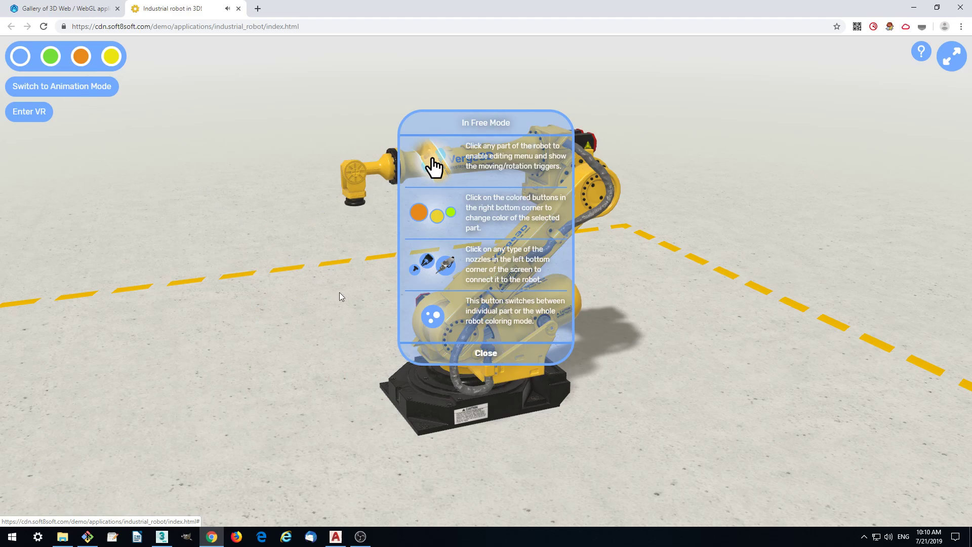
pyautogui.click(485, 353)
pyautogui.click(353, 194)
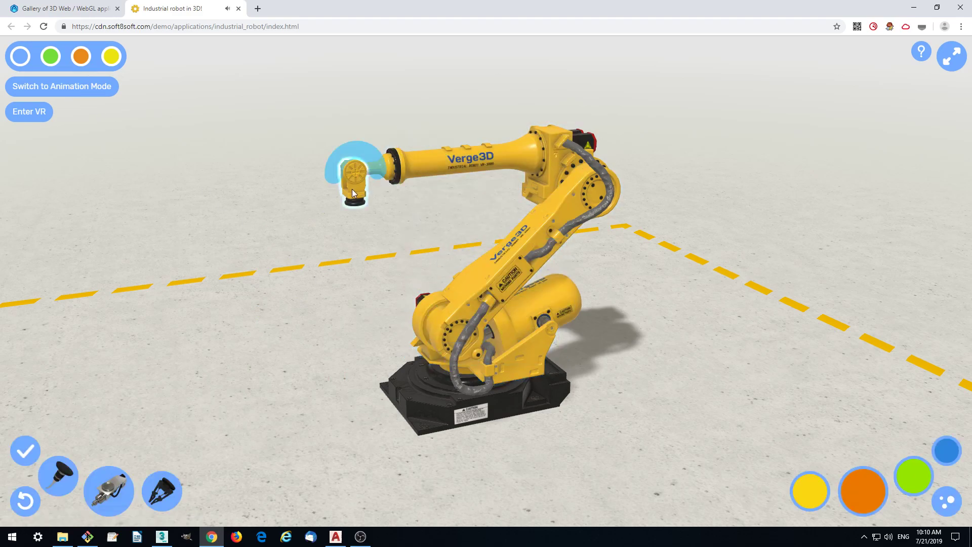
pyautogui.moveTo(374, 157); pyautogui.dragTo(378, 170)
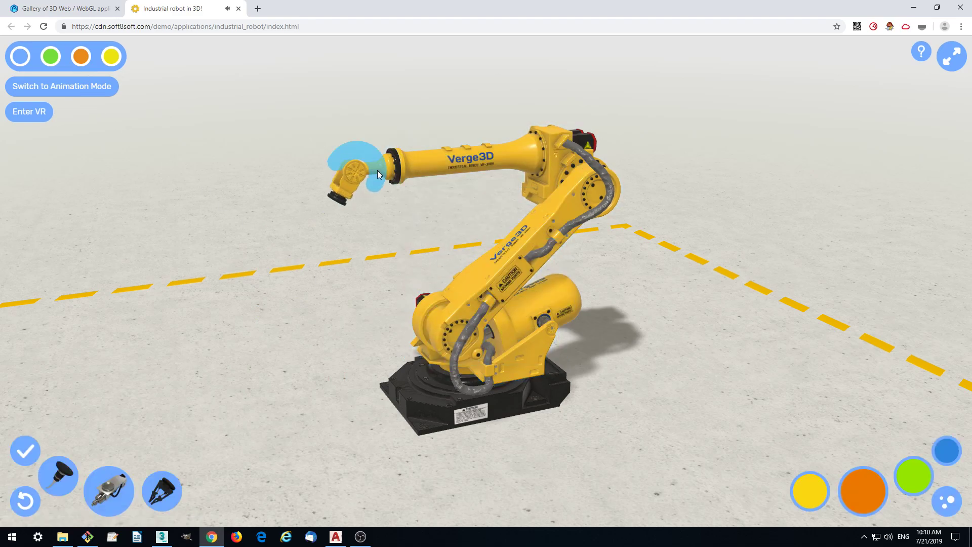
# Step: Fit a welding torch with sparks, rotate the robot about its base, and return to AutoCAD
pyautogui.click(69, 473)
pyautogui.click(312, 288)
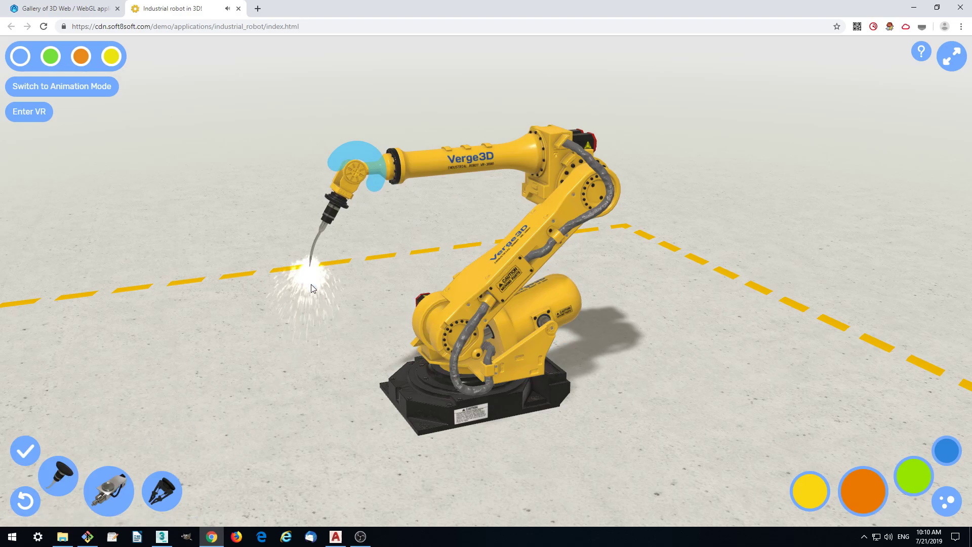
pyautogui.click(429, 390)
pyautogui.moveTo(371, 403); pyautogui.dragTo(347, 405)
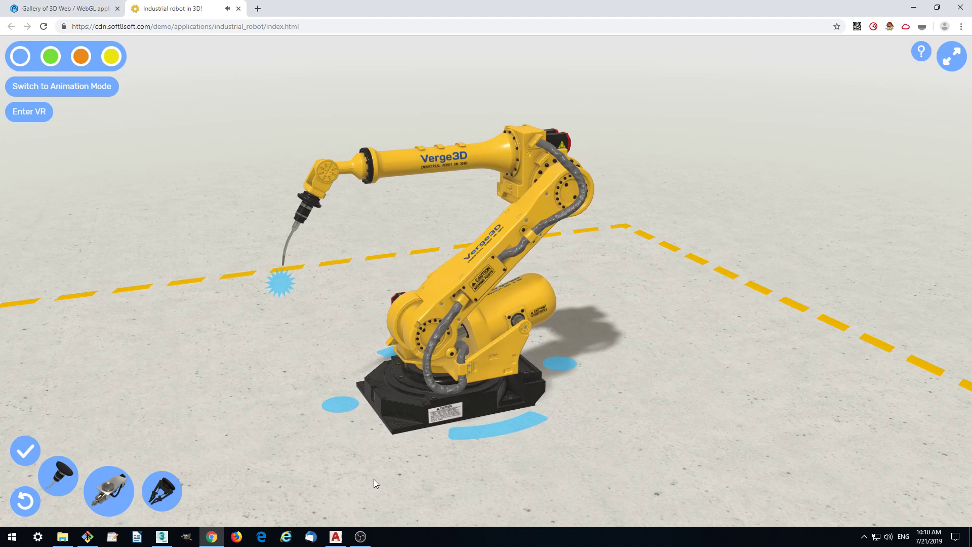
pyautogui.click(336, 536)
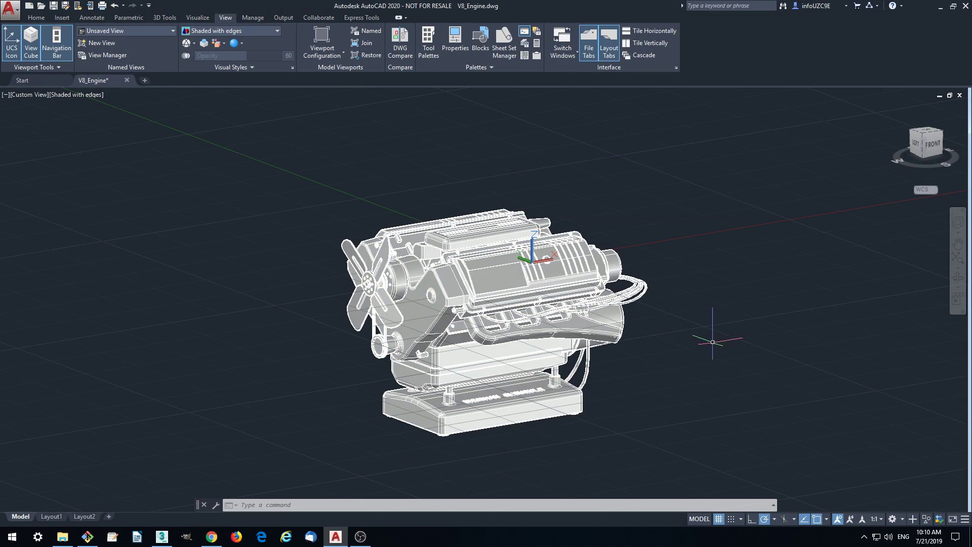
# Step: Save the engine drawing over the existing V8_Engine.dwg, then switch to 3ds Max
pyautogui.moveTo(713, 341)
pyautogui.keyDown('shift'); pyautogui.mouseDown(button='middle')
pyautogui.moveTo(729, 343)
pyautogui.moveTo(714, 347)
pyautogui.moveTo(717, 324)
pyautogui.mouseUp(button='middle'); pyautogui.keyUp('shift')
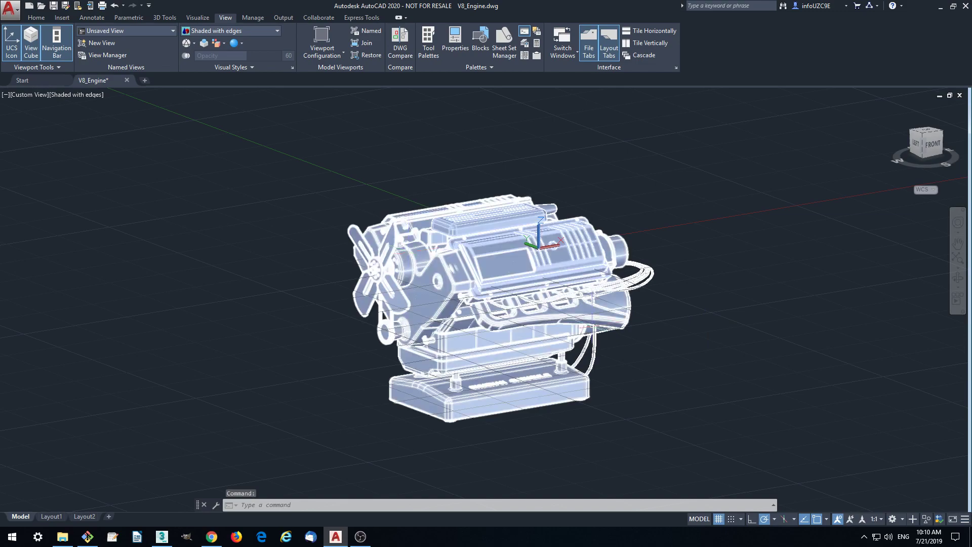
pyautogui.click(13, 11)
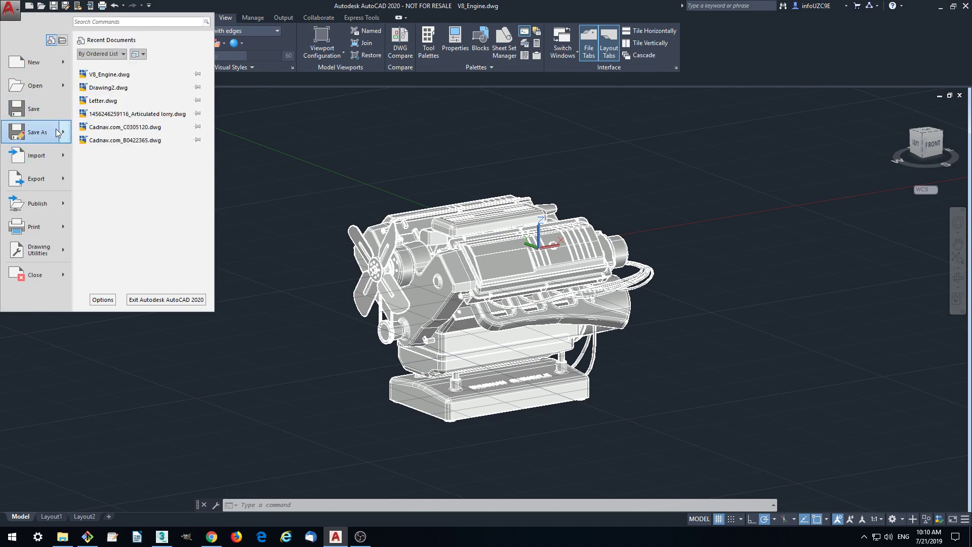
pyautogui.moveTo(58, 132)
pyautogui.click(105, 79)
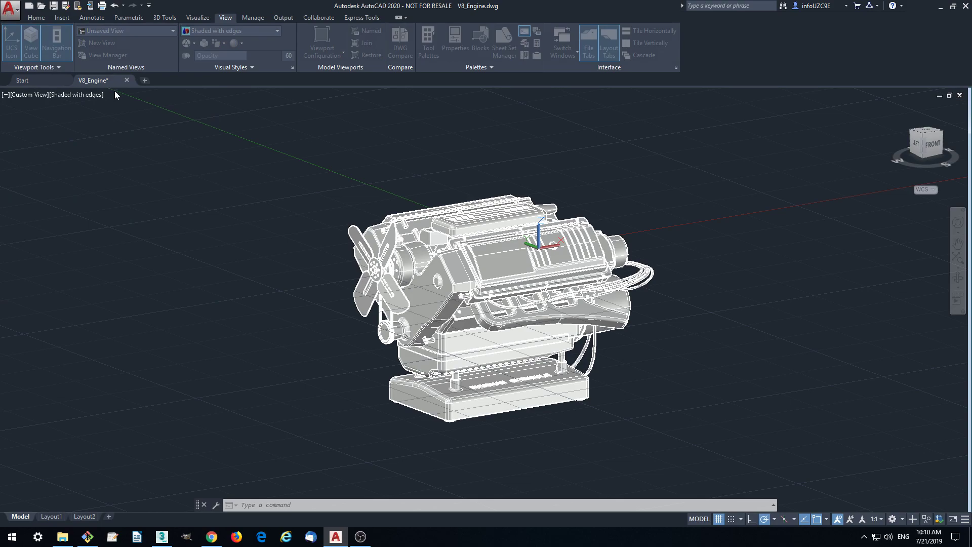
pyautogui.click(622, 393)
pyautogui.click(458, 321)
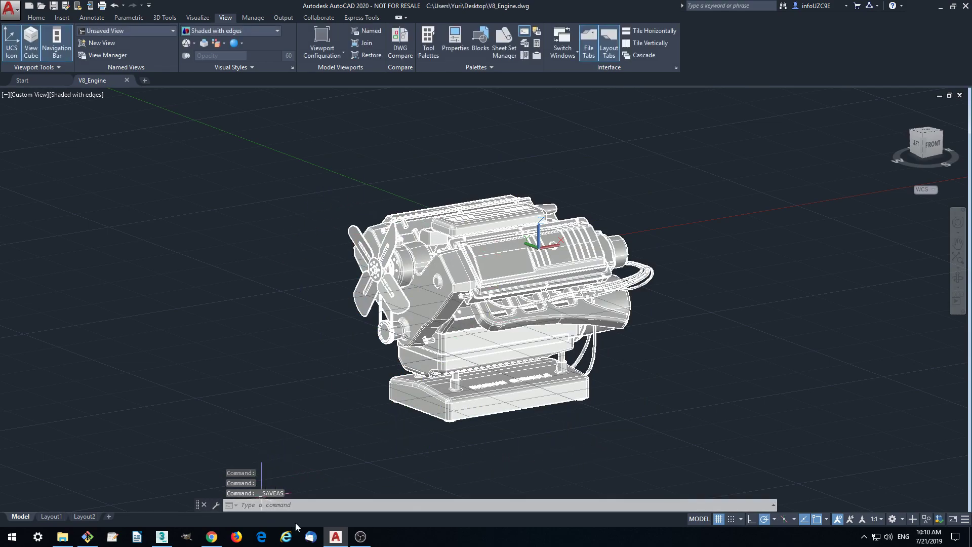
pyautogui.click(163, 538)
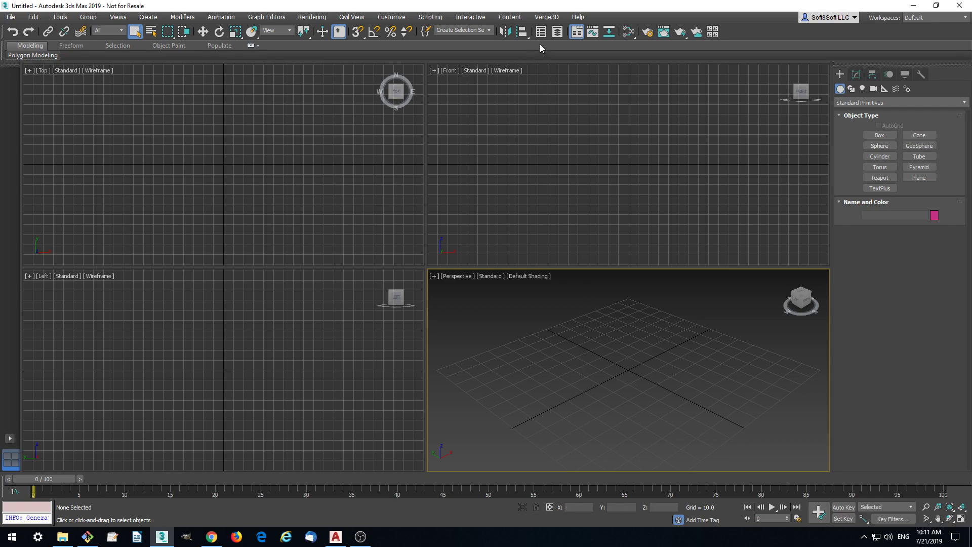
# Step: Launch the Verge3D App Manager from the Verge3D menu in 3ds Max
pyautogui.click(545, 18)
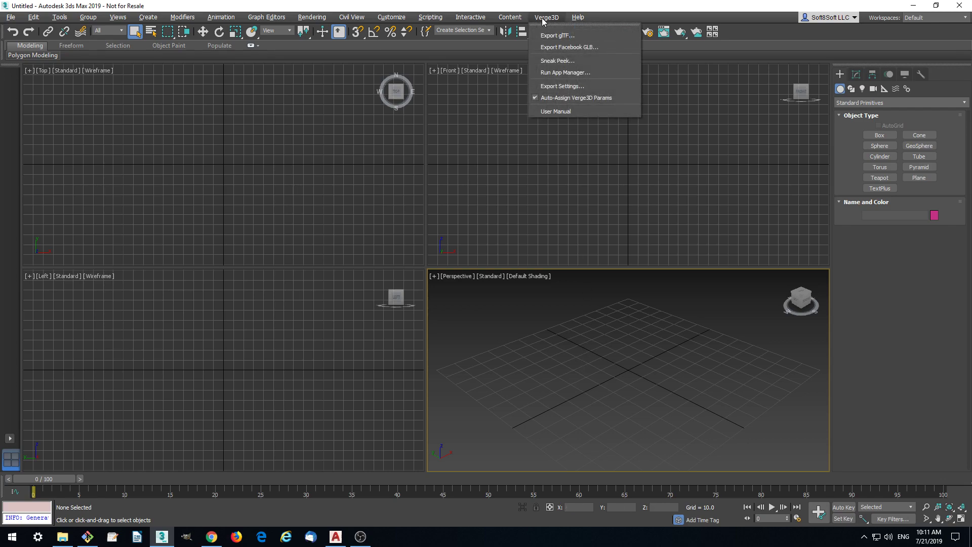
pyautogui.click(543, 19)
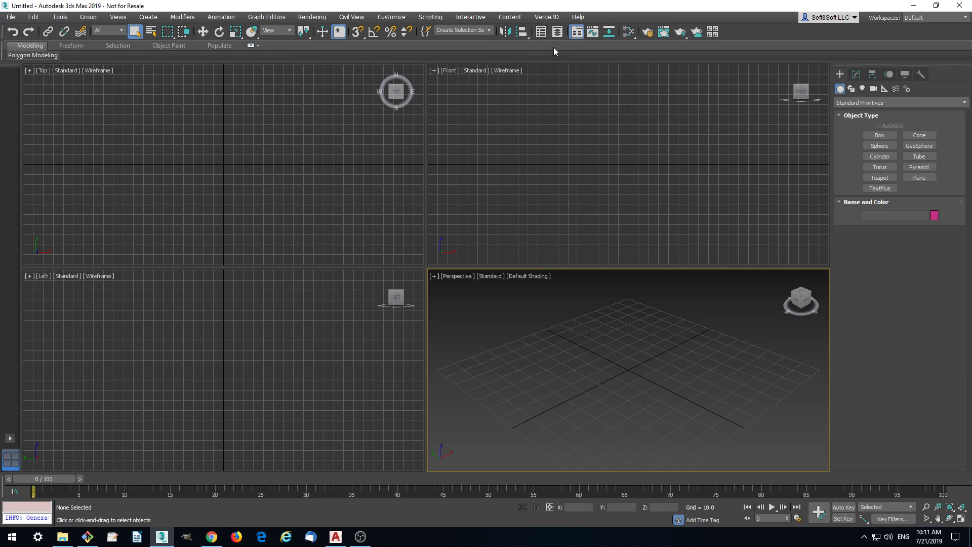
pyautogui.click(547, 17)
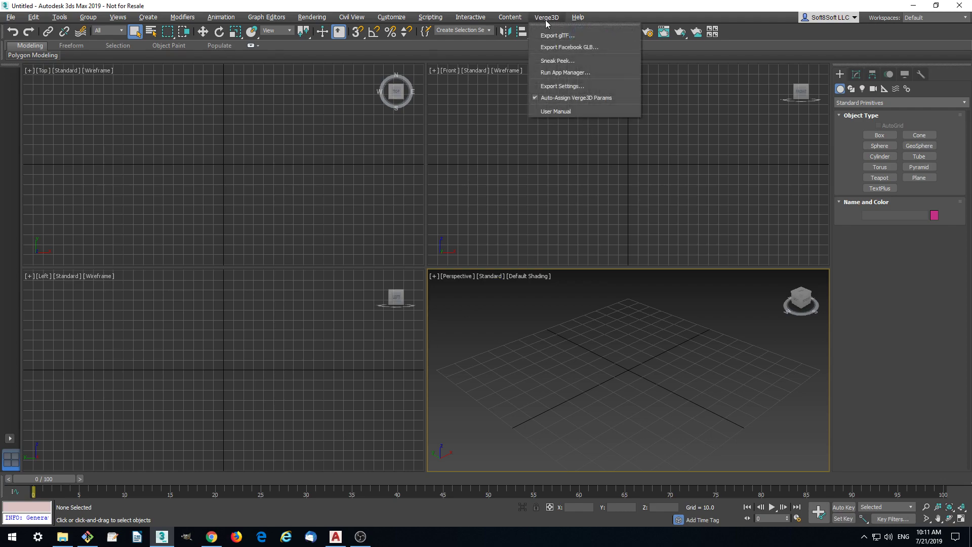
pyautogui.click(566, 73)
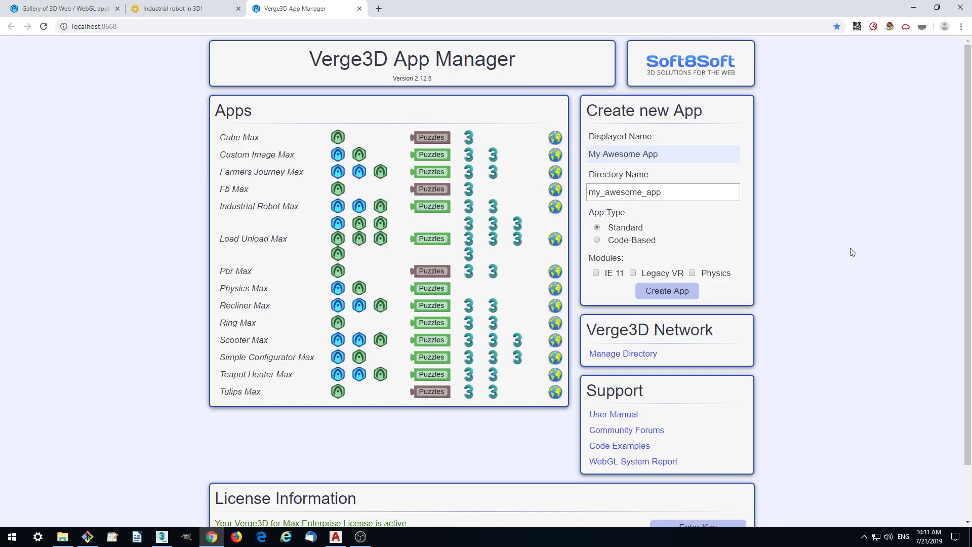
# Step: Set the new app's directory name to V8_Engine
pyautogui.doubleClick(717, 196)
pyautogui.write('V')
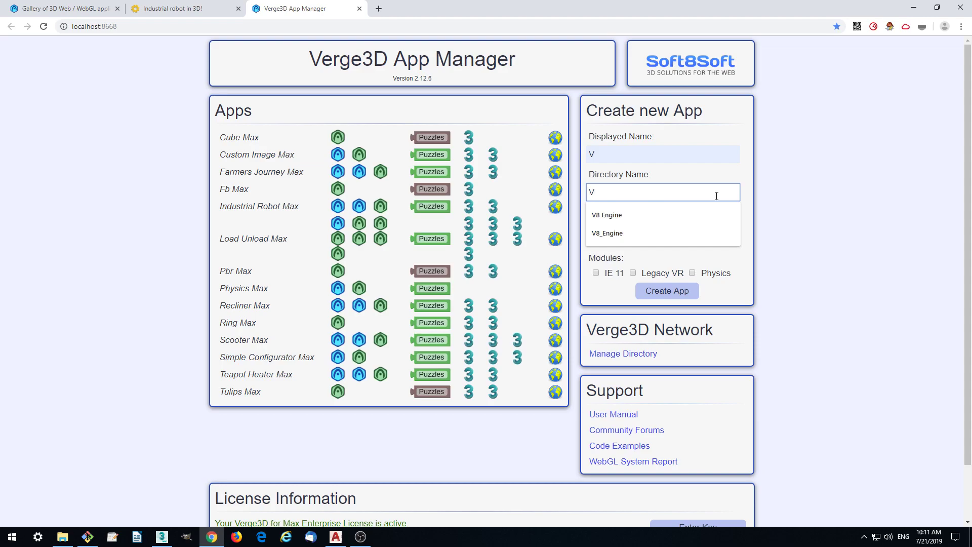
pyautogui.write('8')
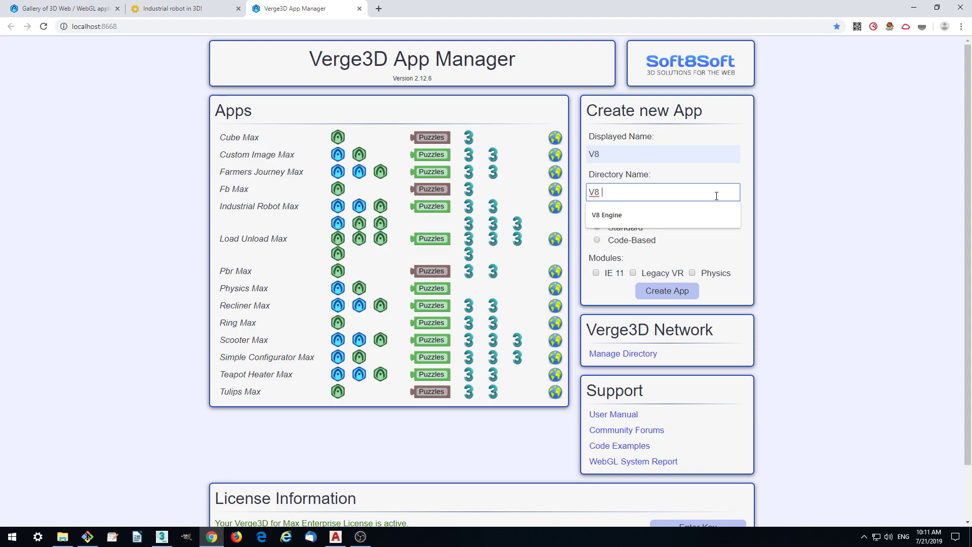
pyautogui.write('_Engine')
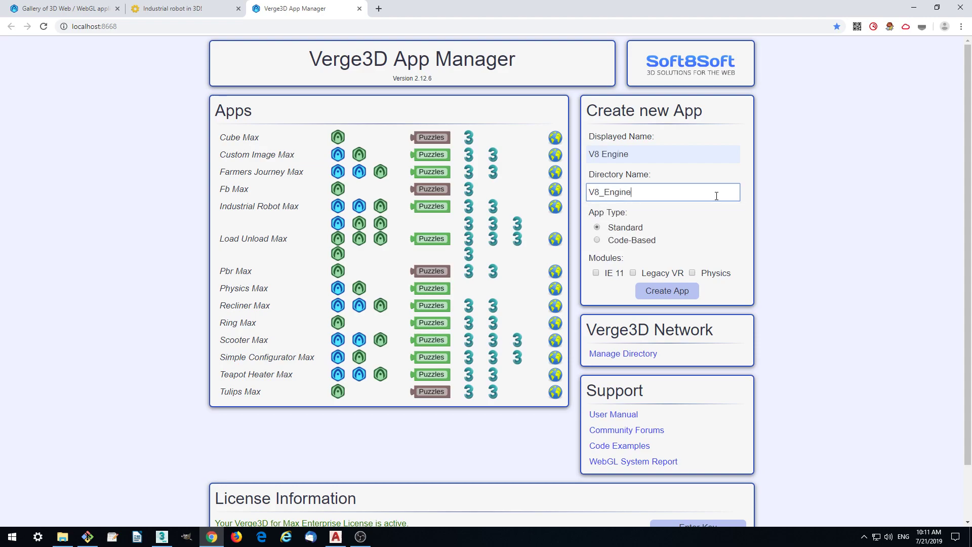
pyautogui.click(730, 224)
pyautogui.doubleClick(603, 194)
pyautogui.click(658, 208)
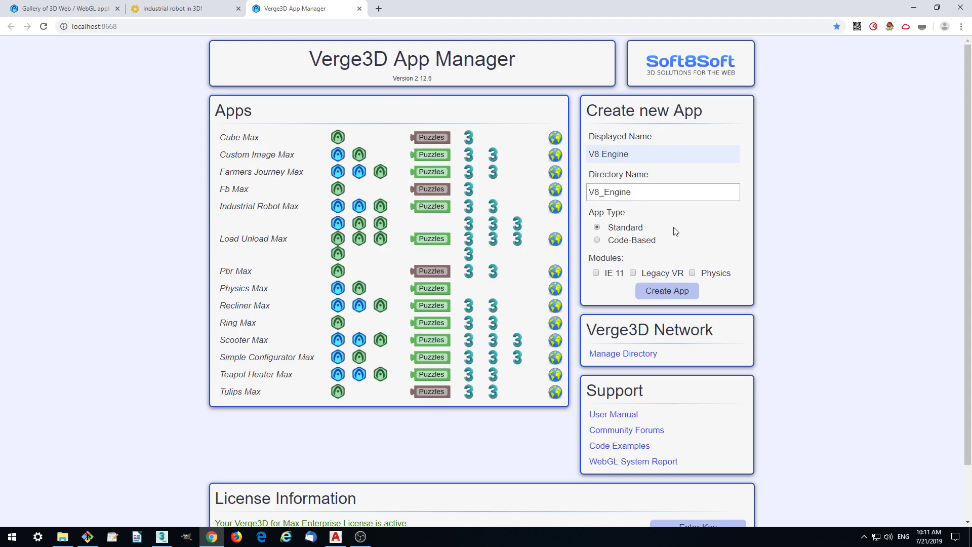
# Step: Create the V8_Engine app and return to the main screen where V8 Engine is listed
pyautogui.click(666, 292)
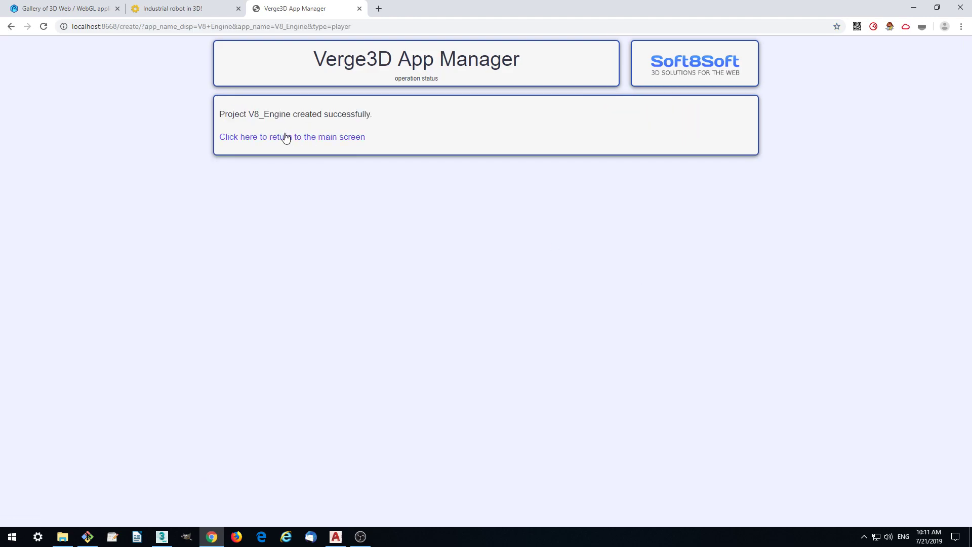
pyautogui.click(285, 137)
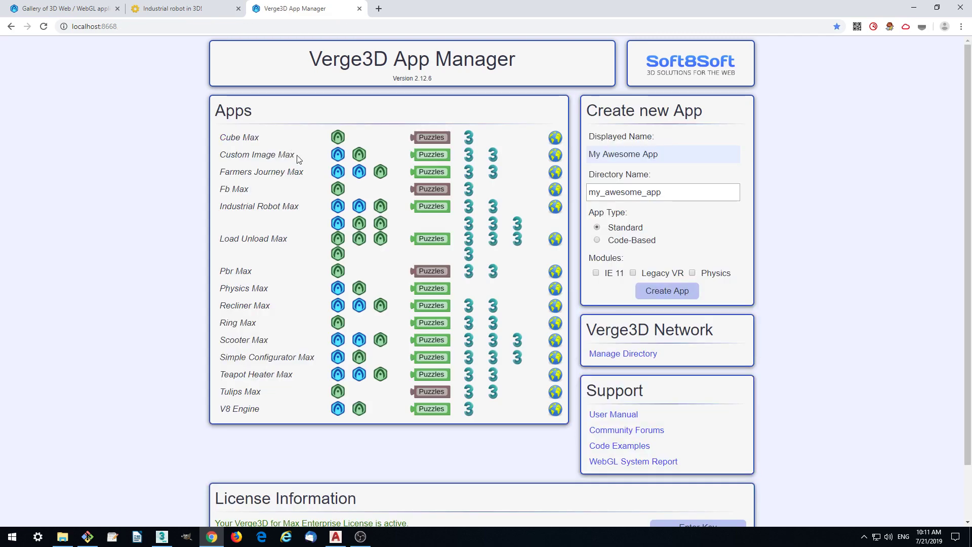
pyautogui.moveTo(220, 409); pyautogui.dragTo(262, 410)
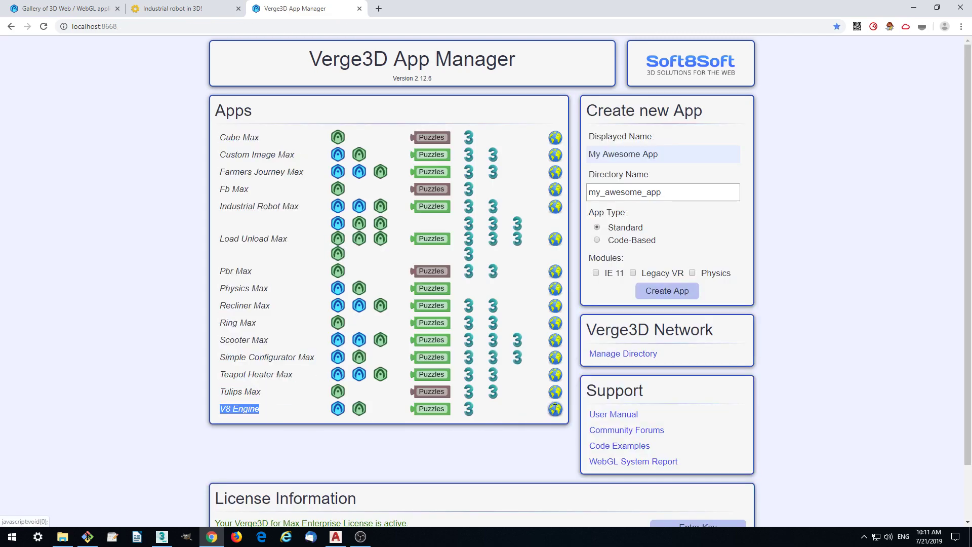
pyautogui.click(333, 433)
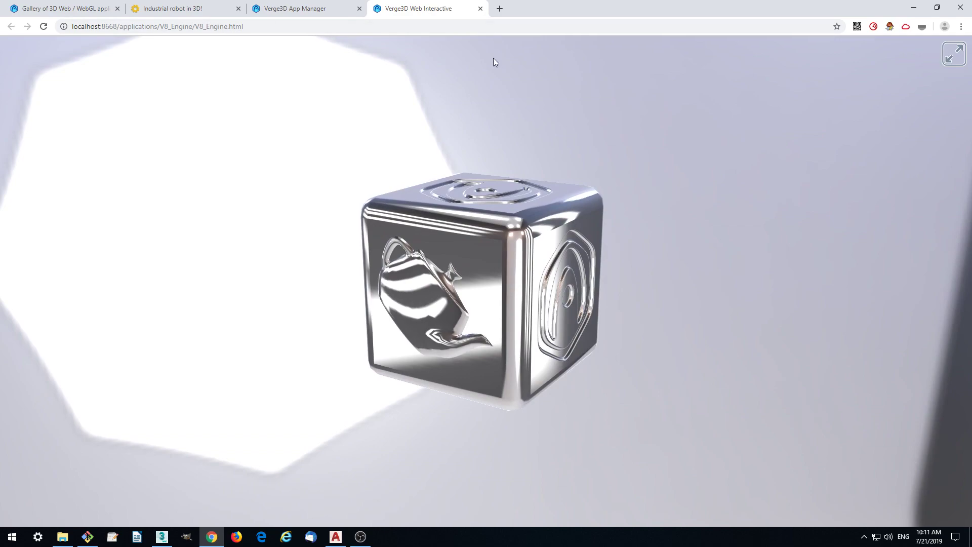
pyautogui.click(480, 9)
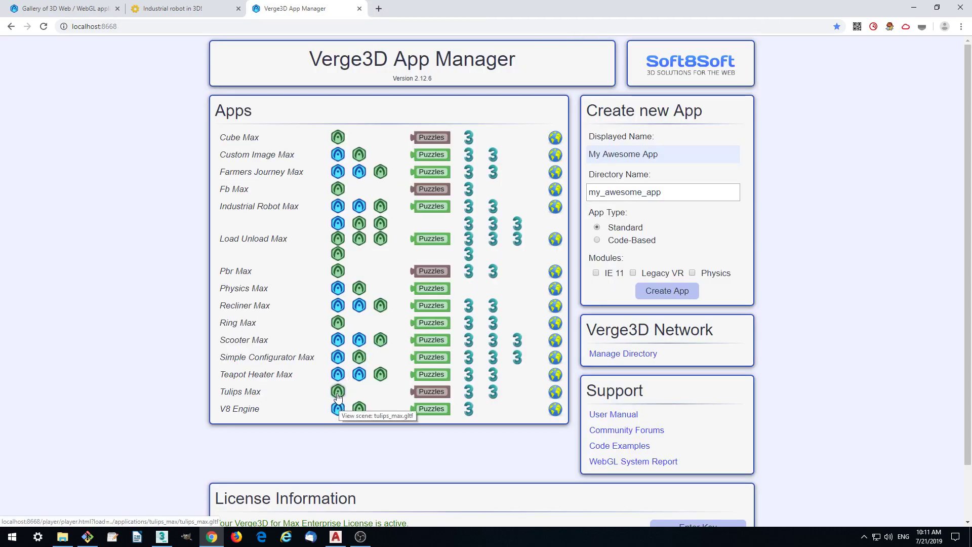
# Step: Open V8_Engine.max from Desktop > verge3d > applications > V8_Engine, discarding the empty scene
pyautogui.click(162, 537)
pyautogui.click(11, 17)
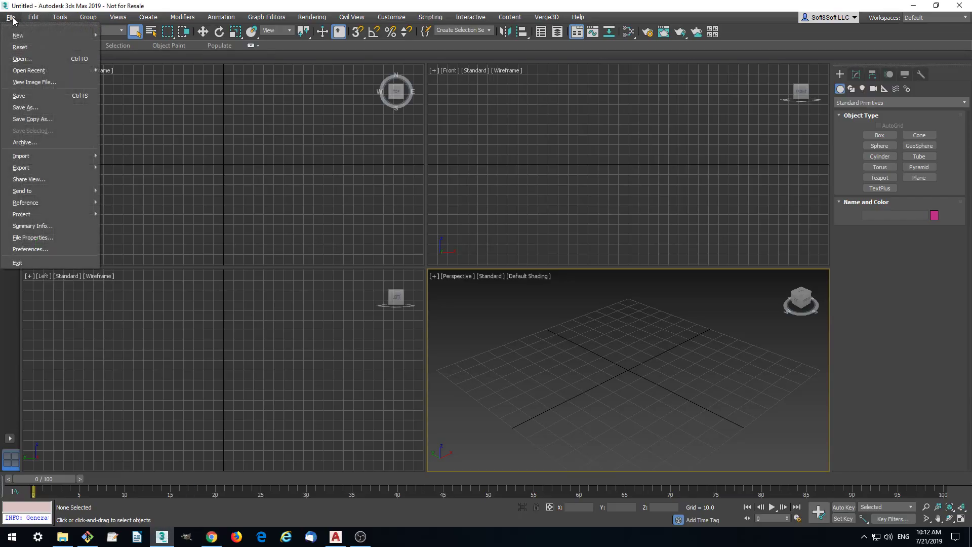
pyautogui.click(35, 59)
pyautogui.click(488, 283)
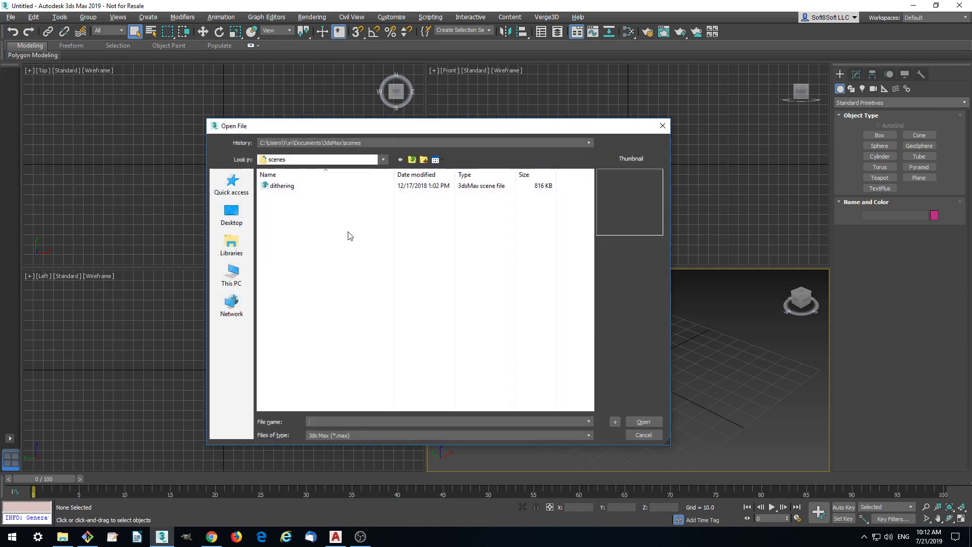
pyautogui.click(242, 254)
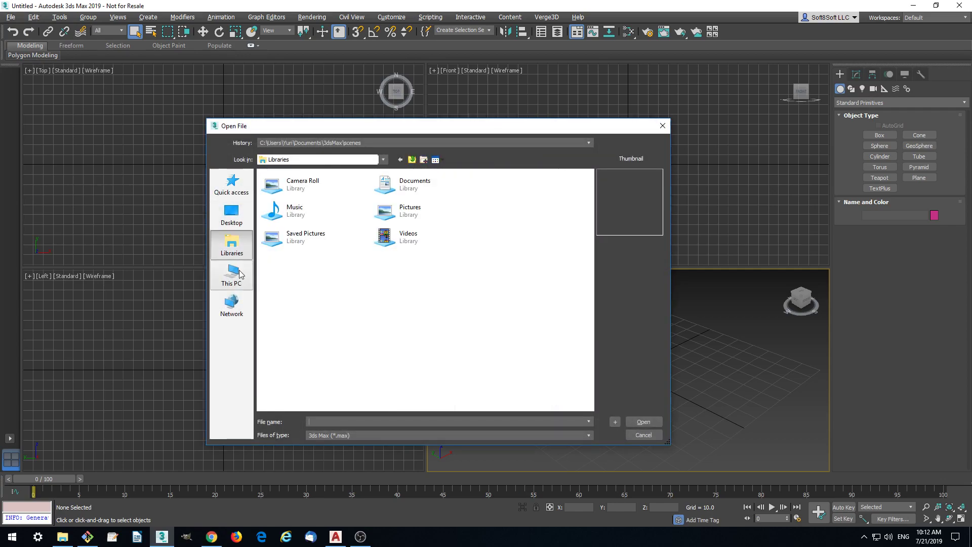
pyautogui.click(232, 214)
pyautogui.doubleClick(300, 262)
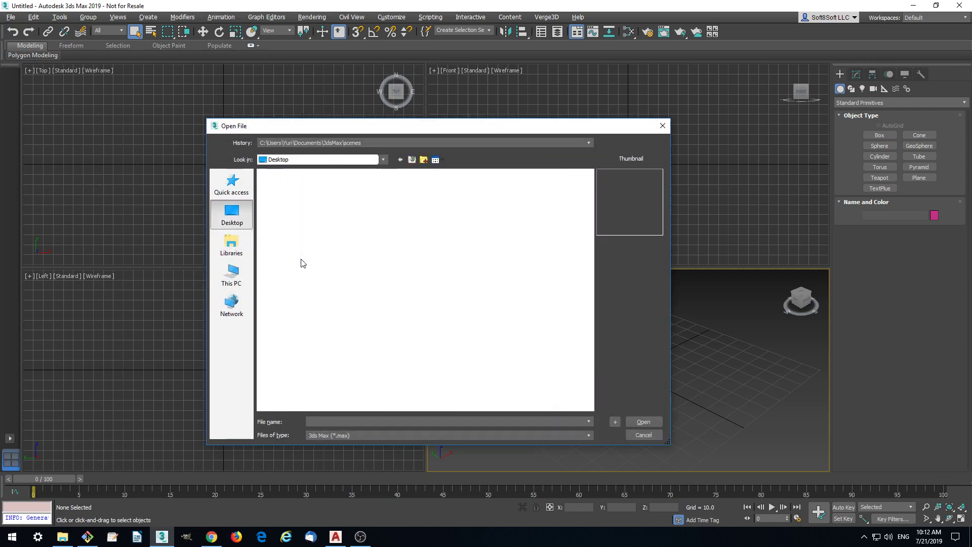
pyautogui.doubleClick(297, 187)
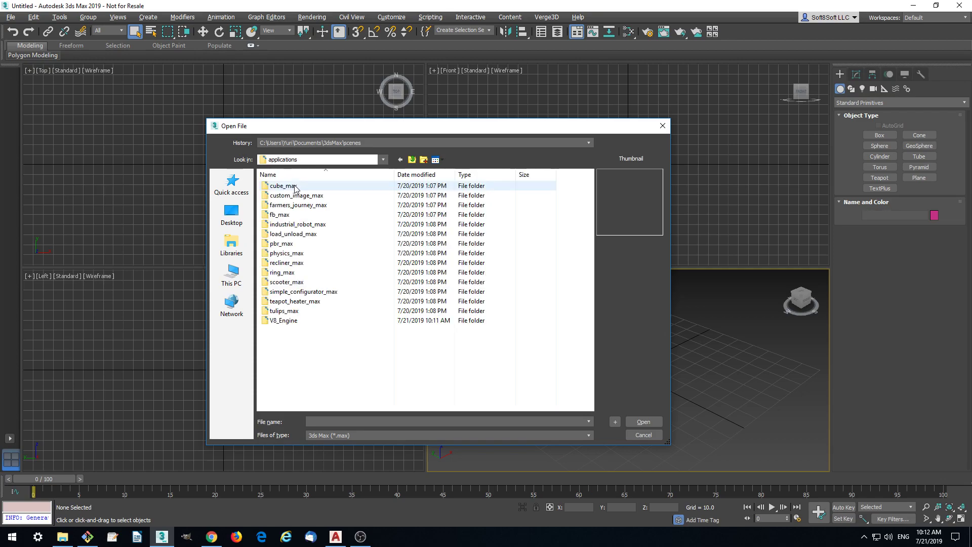
pyautogui.doubleClick(289, 320)
pyautogui.doubleClick(301, 196)
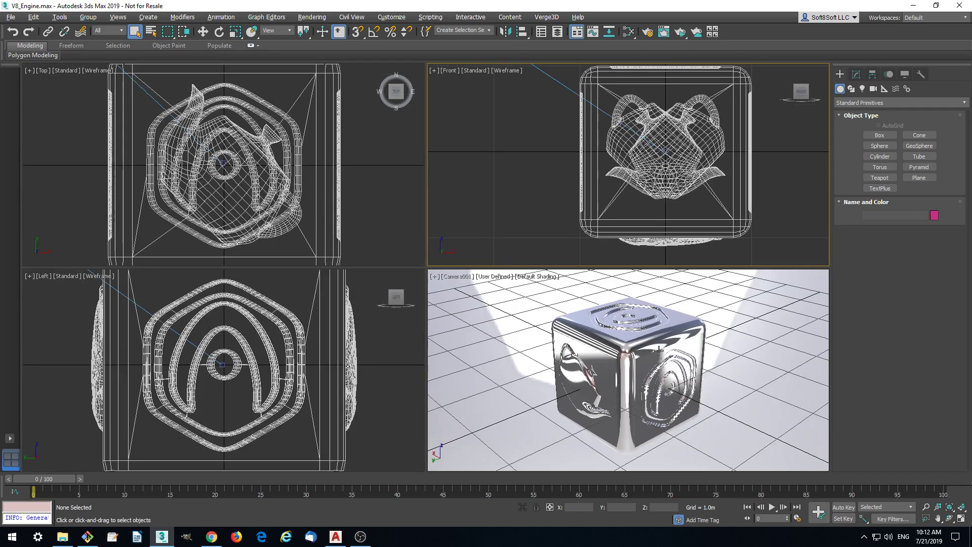
# Step: Delete the placeholder cube and start an import from the File menu
pyautogui.click(658, 351)
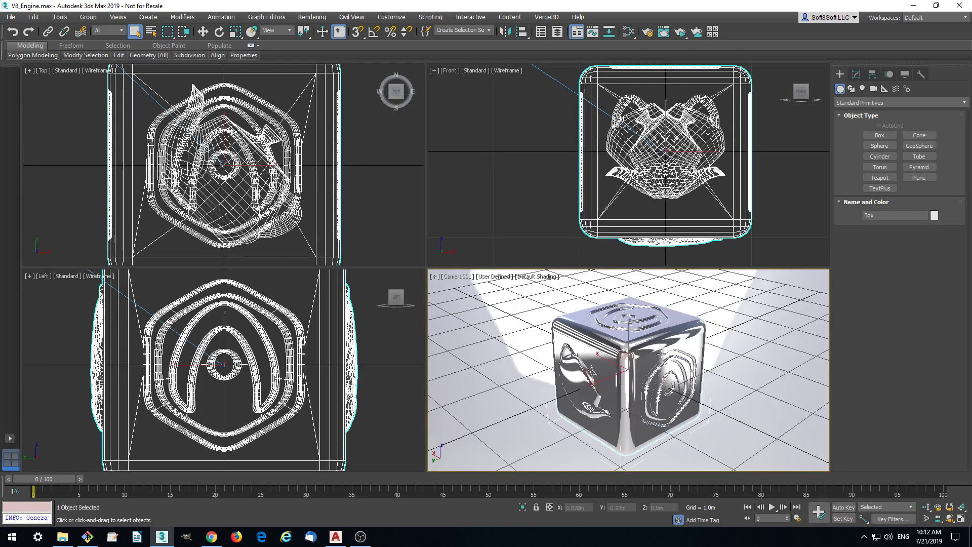
pyautogui.press('Delete')
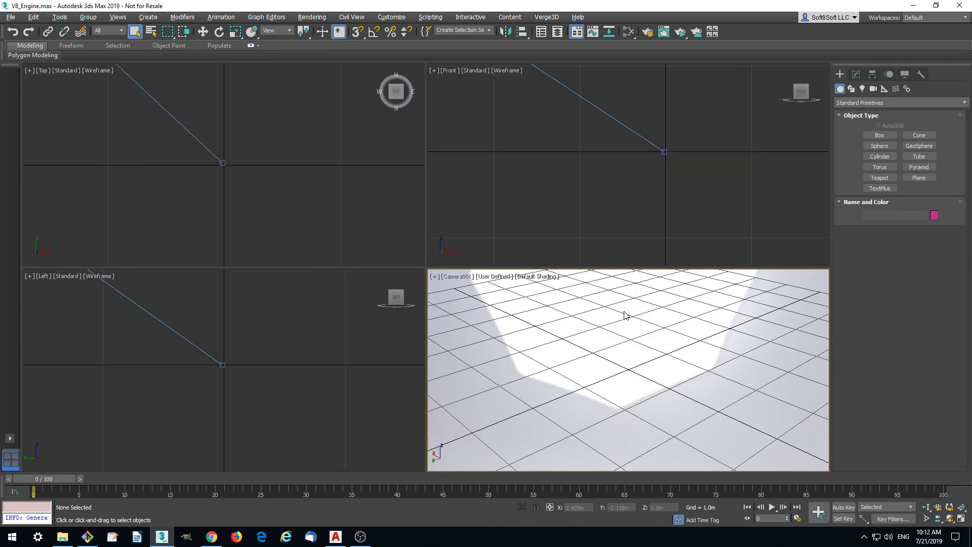
pyautogui.click(11, 17)
pyautogui.moveTo(41, 157)
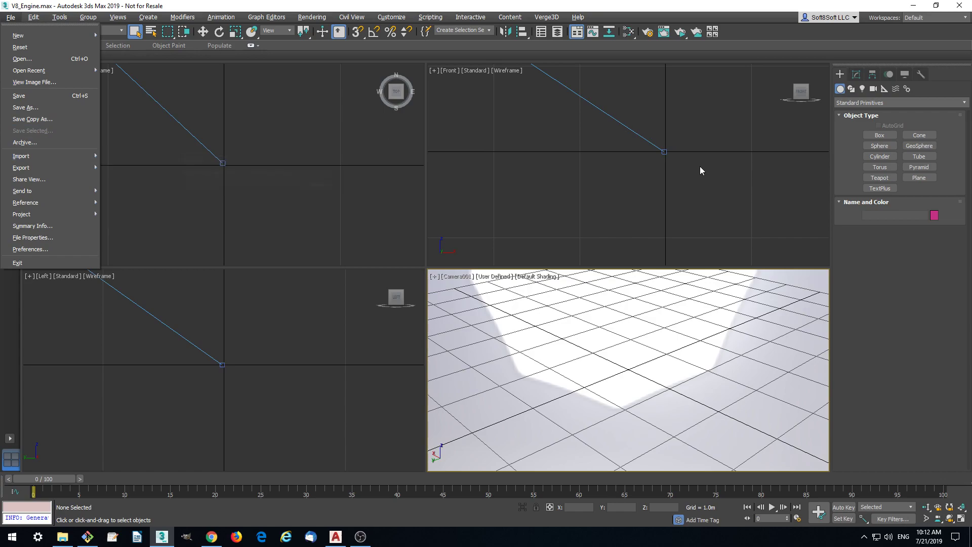
# Step: Import V8_Engine.dwg from the Desktop, reaching the AutoCAD DWG/DXF Import Options
pyautogui.click(138, 161)
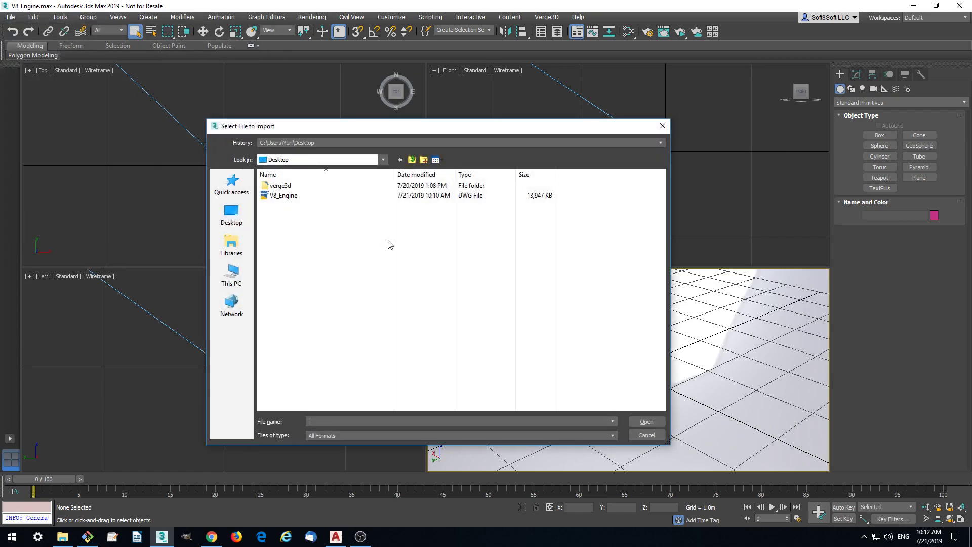
pyautogui.click(284, 195)
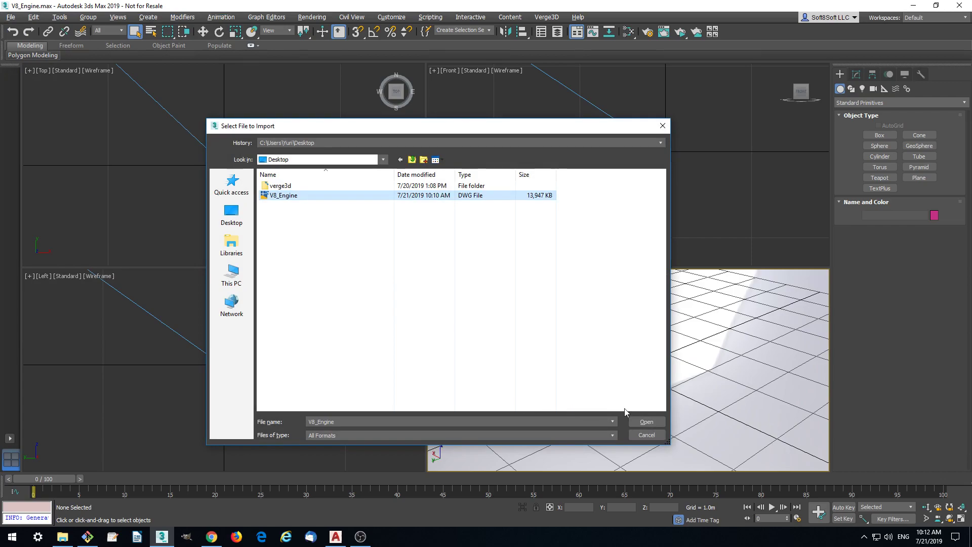
pyautogui.click(642, 422)
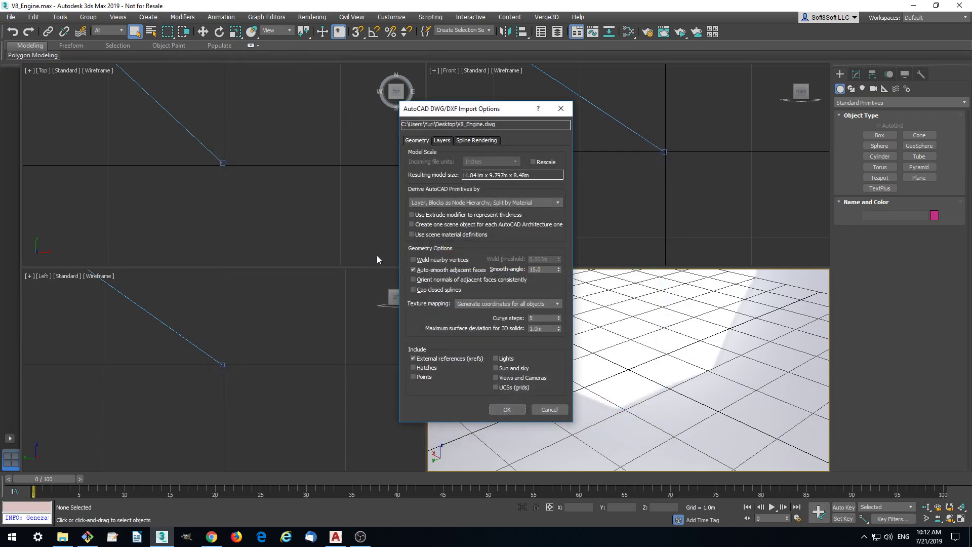
pyautogui.doubleClick(535, 317)
# Step: Accept the default import settings and delete the imported Camera001
pyautogui.click(508, 411)
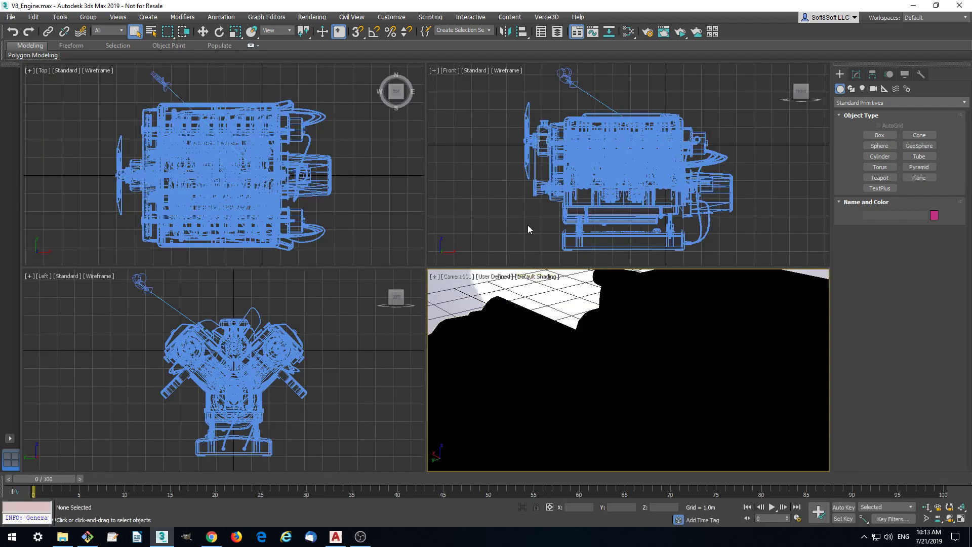
pyautogui.click(566, 74)
pyautogui.press('Delete')
# Step: Recentre the Perspective view on the engine and select all 520 engine objects
pyautogui.scroll(-6, 768, 384)
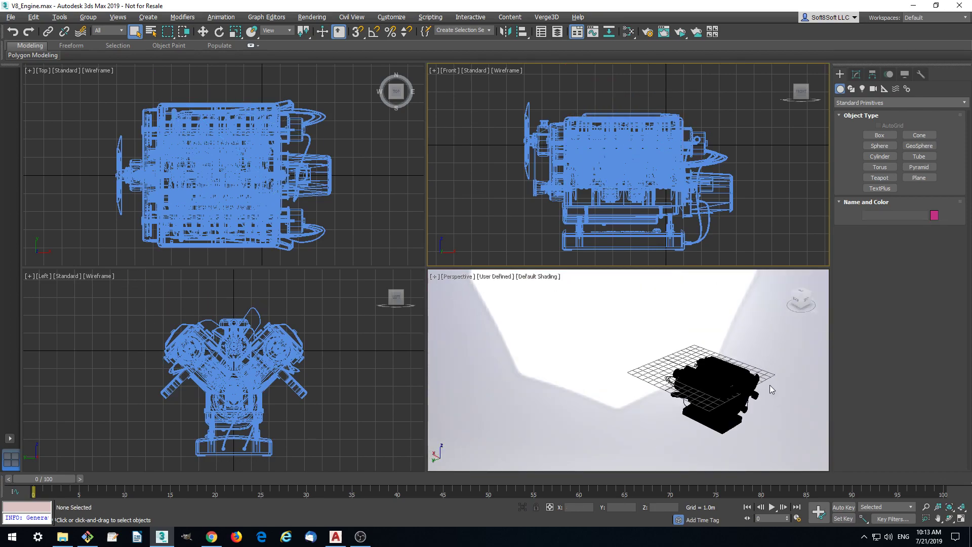
pyautogui.scroll(4, 780, 390)
pyautogui.moveTo(788, 394); pyautogui.dragTo(764, 369, button='middle')
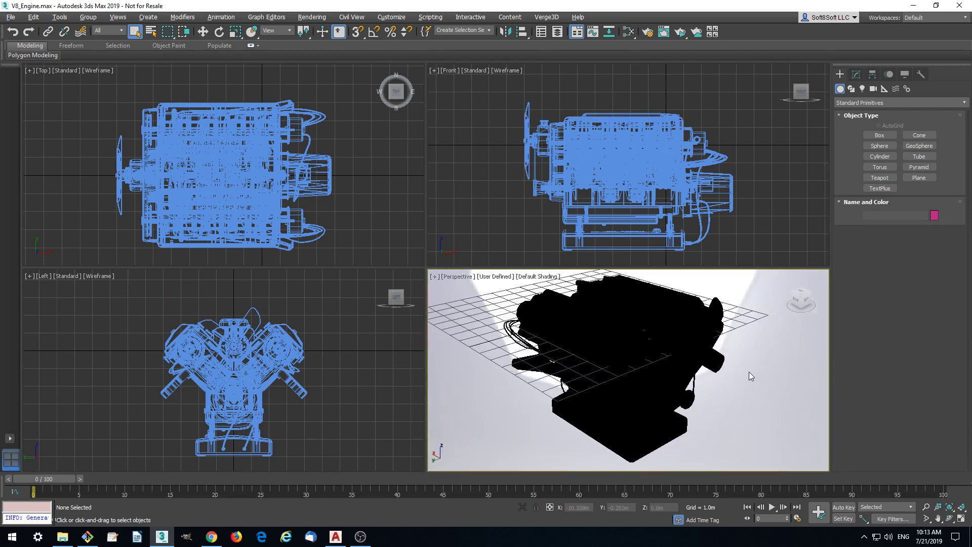
pyautogui.scroll(-4, 749, 372)
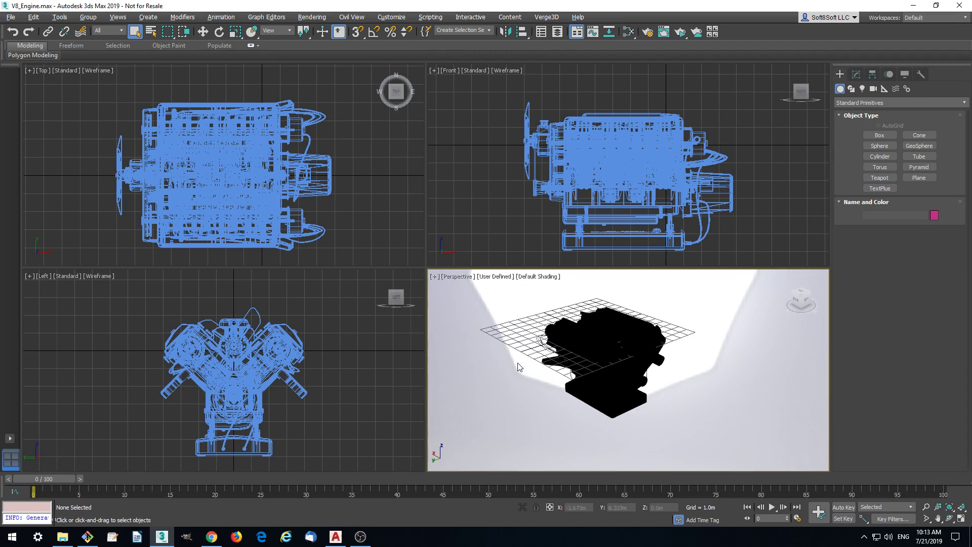
pyautogui.moveTo(503, 287); pyautogui.dragTo(537, 336)
pyautogui.moveTo(702, 436); pyautogui.dragTo(702, 436)
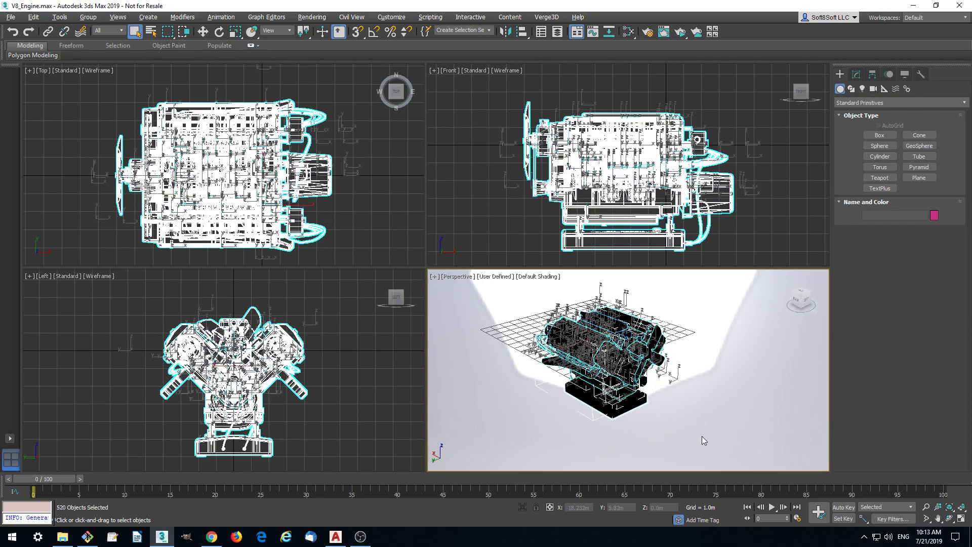
# Step: Assign the Physical material node from the Slate Material Editor to the selected engine parts
pyautogui.click(628, 32)
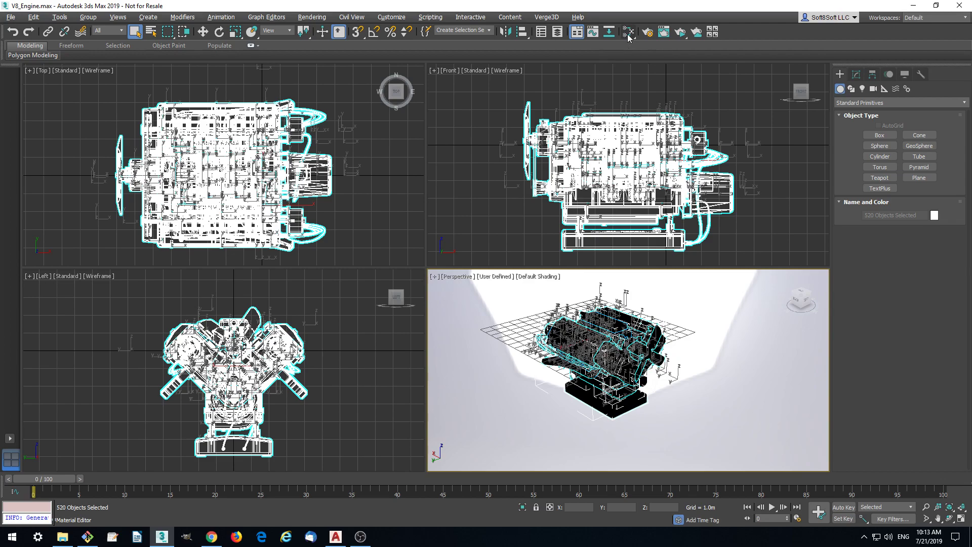
pyautogui.click(324, 187)
pyautogui.press('Delete')
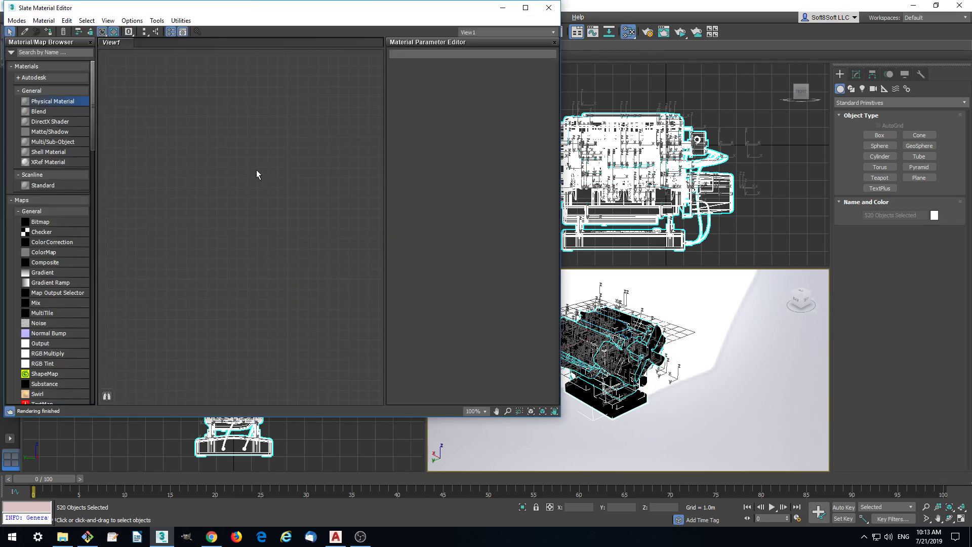
pyautogui.hotkey('ctrl', 'z')
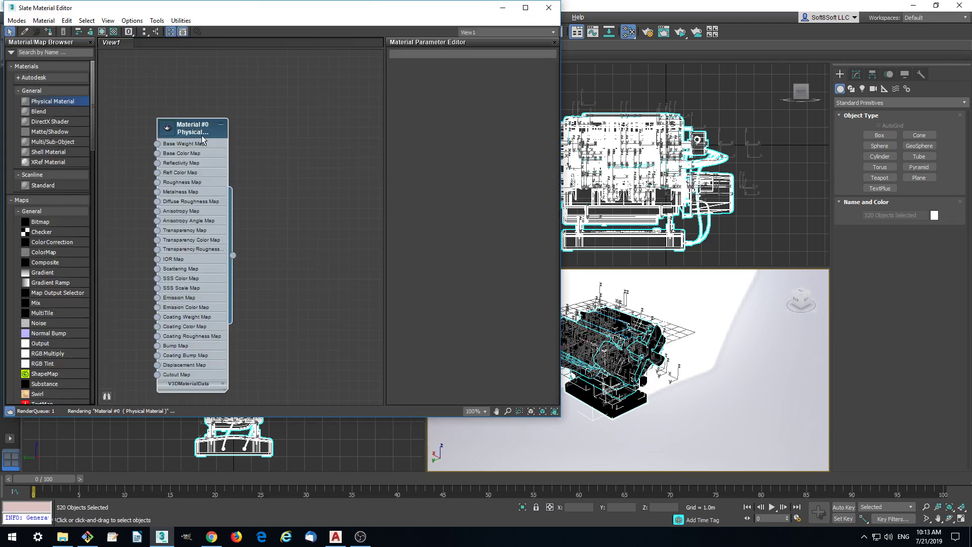
pyautogui.moveTo(183, 131); pyautogui.dragTo(203, 110)
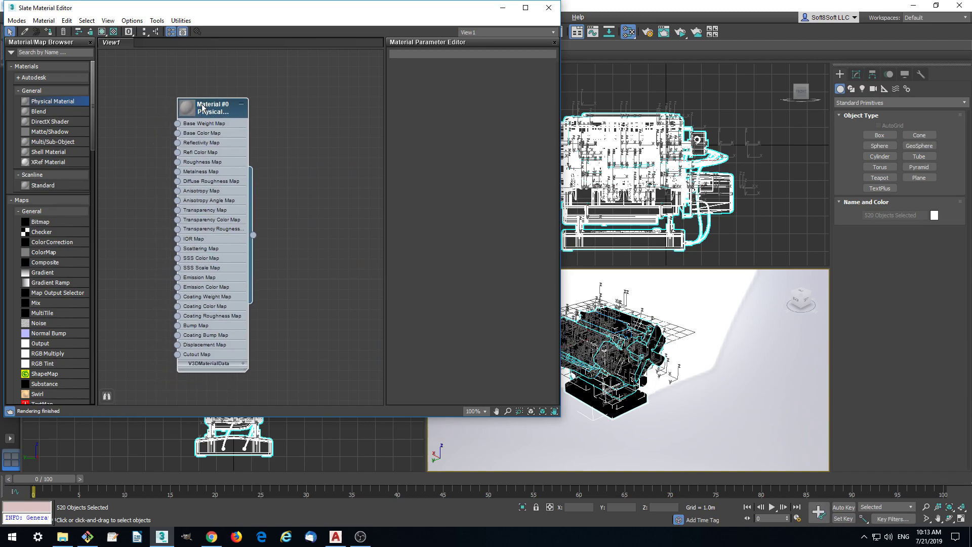
pyautogui.doubleClick(203, 112)
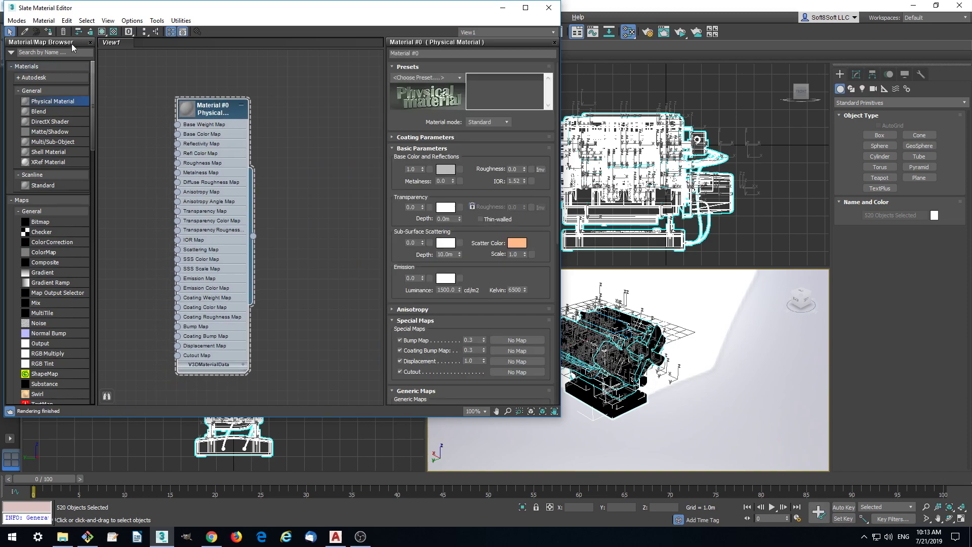
pyautogui.click(49, 32)
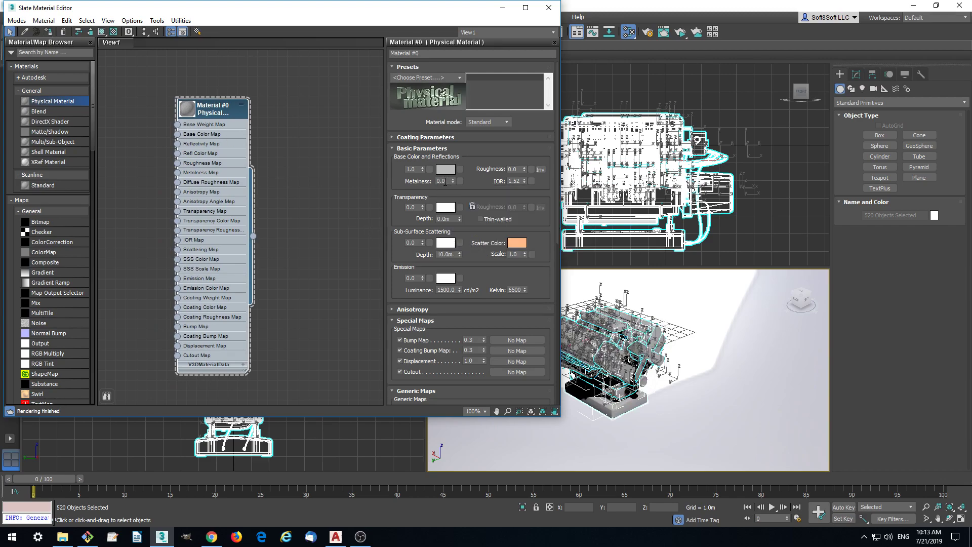
# Step: Set Metalness 1.0 and Roughness 0.1, and show the realistic material in the viewport
pyautogui.moveTo(452, 181); pyautogui.dragTo(447, 185)
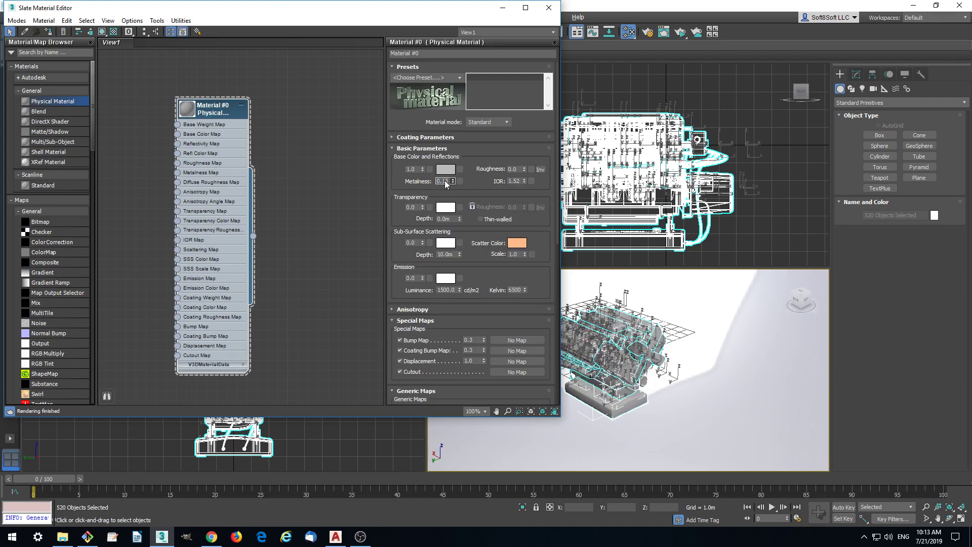
pyautogui.write('1')
pyautogui.press('Return')
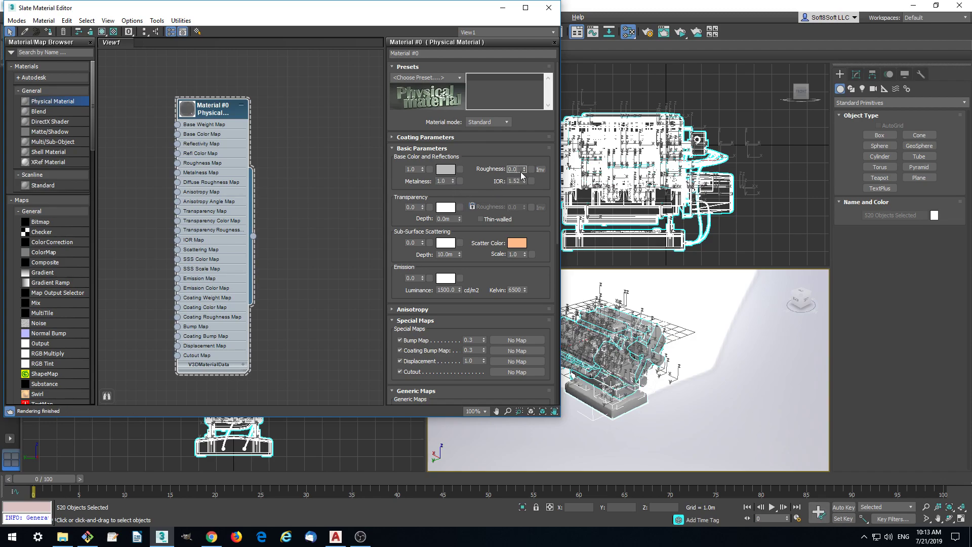
pyautogui.moveTo(524, 171); pyautogui.dragTo(524, 166)
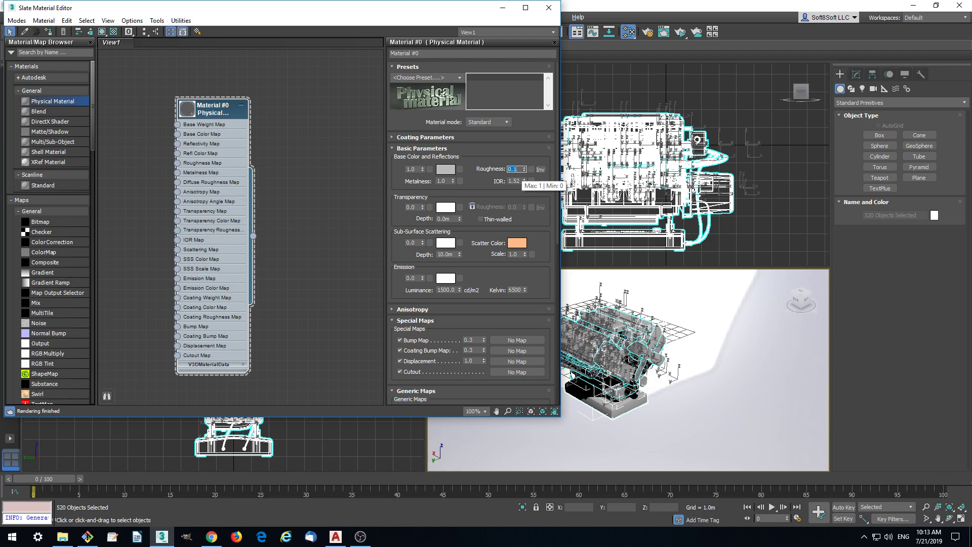
pyautogui.rightClick(215, 111)
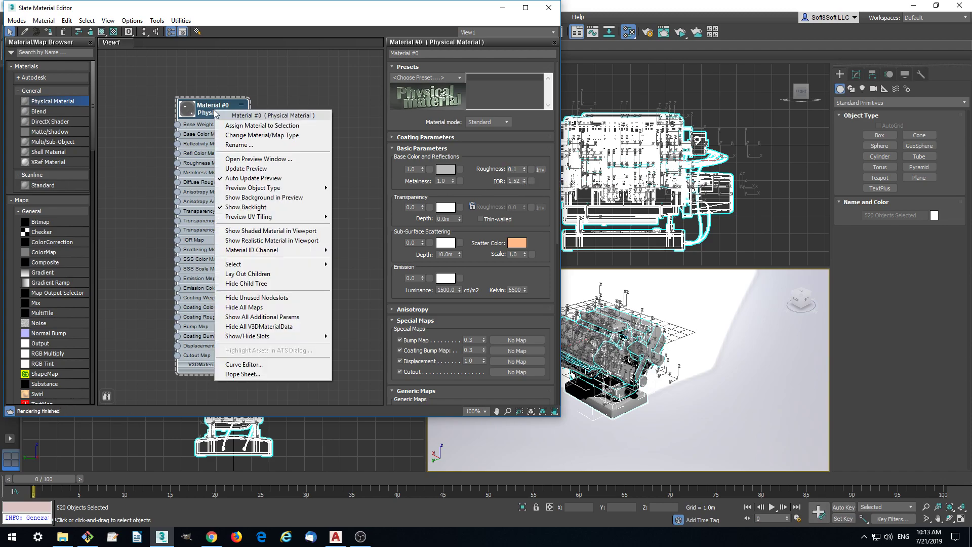
pyautogui.click(278, 244)
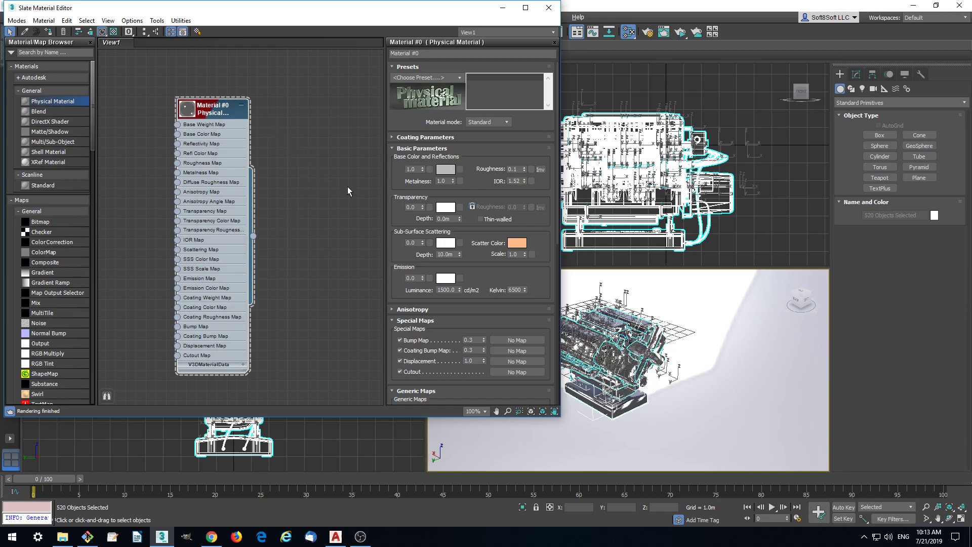
# Step: Close the Slate Material Editor, deselect the engine, and check the environment.hdr map in Environment settings
pyautogui.click(548, 7)
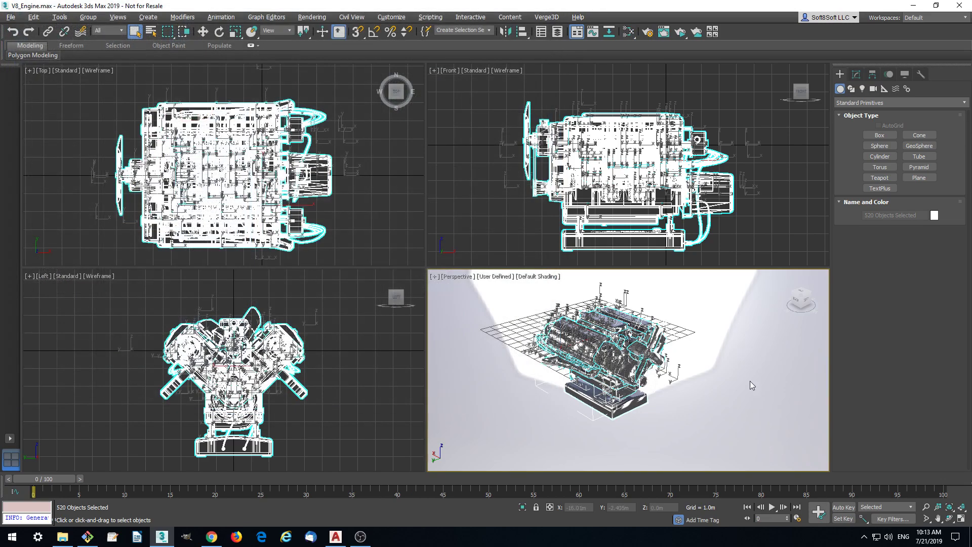
pyautogui.keyDown('alt'); pyautogui.moveTo(750, 382); pyautogui.dragTo(699, 370, button='middle'); pyautogui.keyUp('alt')
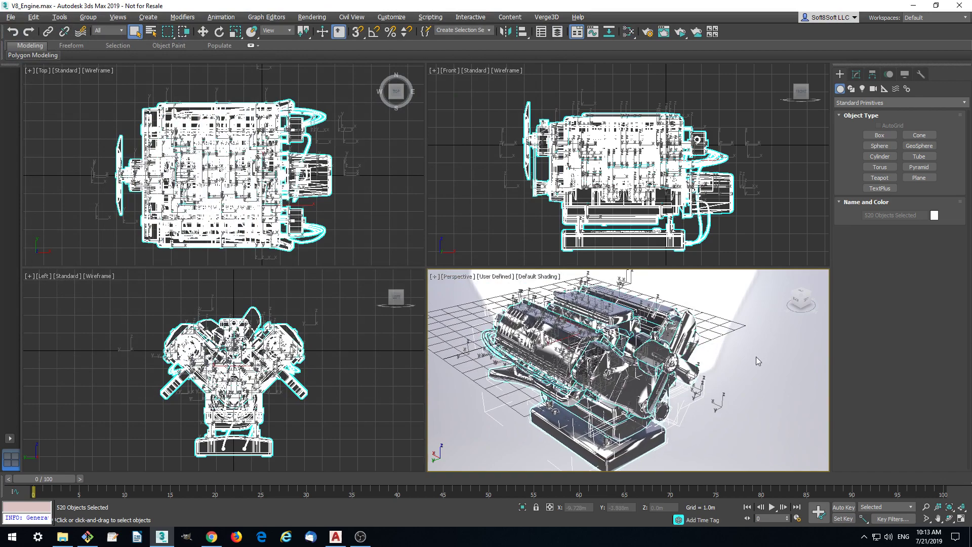
pyautogui.click(740, 379)
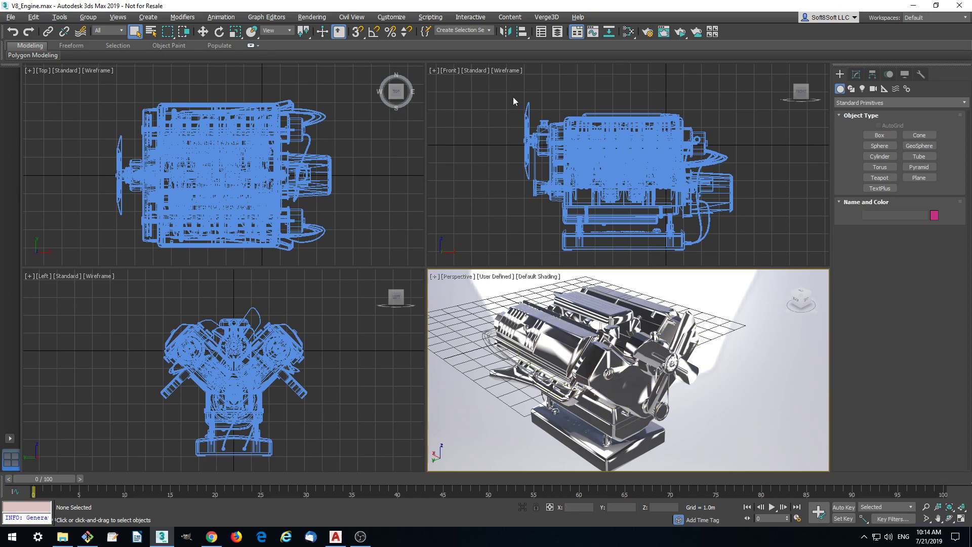
pyautogui.click(480, 236)
pyautogui.press('8')
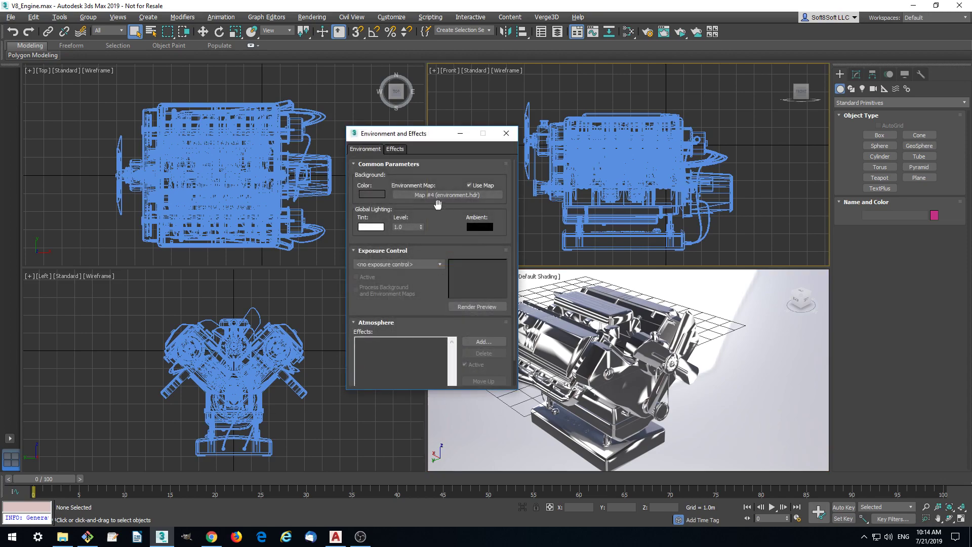
pyautogui.click(506, 133)
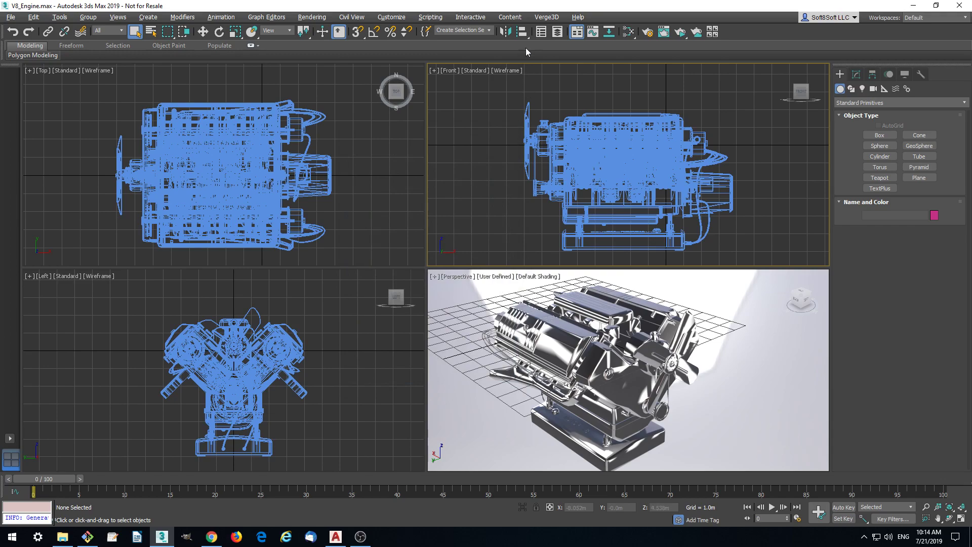
# Step: Run Verge3D Sneak Peek to export the engine as glTF and preview it in Chrome
pyautogui.click(547, 17)
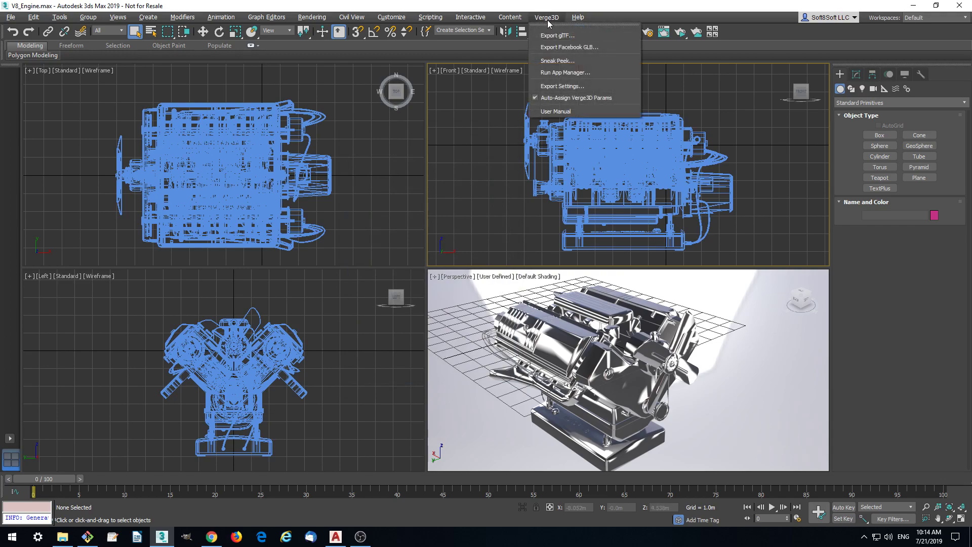
pyautogui.click(556, 65)
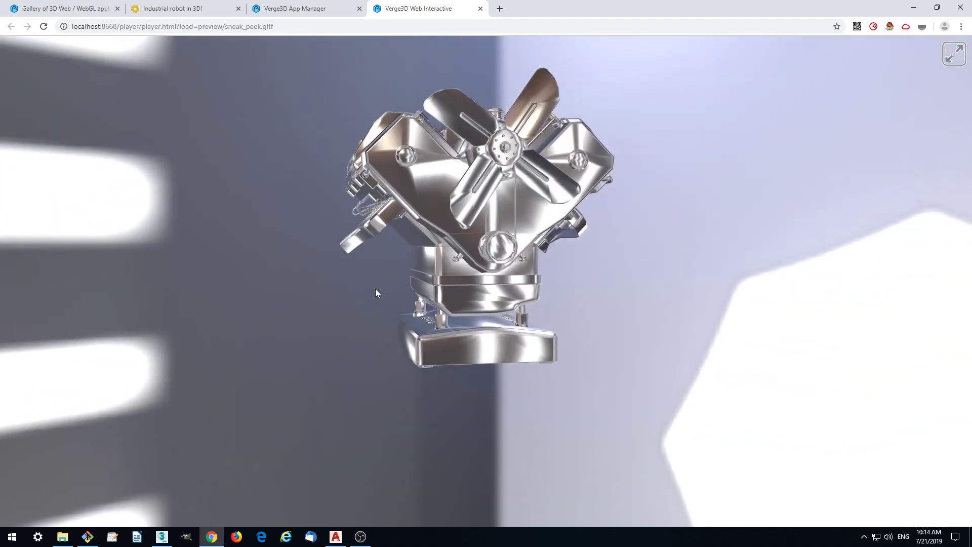
# Step: Orbit and zoom the preview to view the engine from below and front, then leave Chrome
pyautogui.moveTo(375, 289); pyautogui.dragTo(423, 302)
pyautogui.scroll(5, 423, 302)
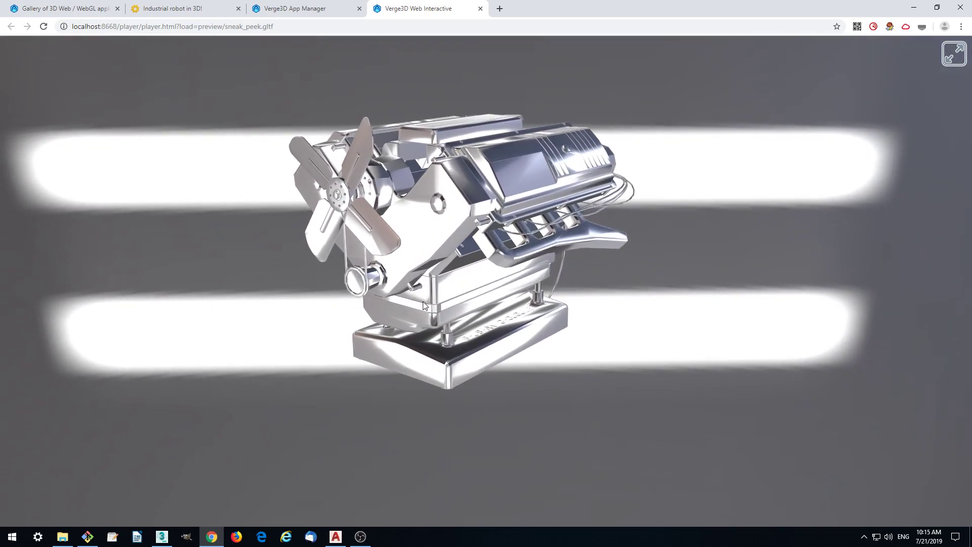
pyautogui.moveTo(432, 302); pyautogui.dragTo(444, 303)
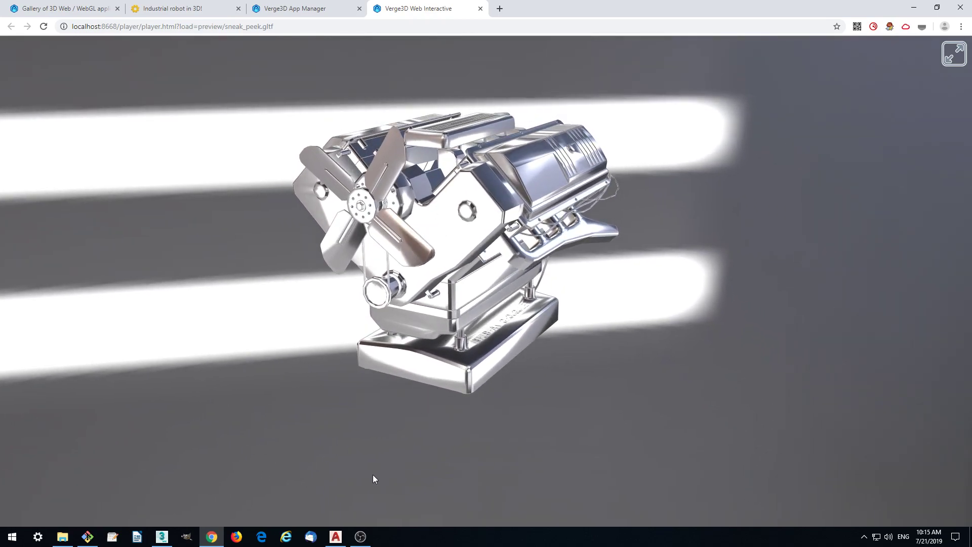
pyautogui.hotkey('ctrl', 'shift', 'Tab')
# Step: Select the engine's fan and rename it 'Propeller' in the Modify panel name field
pyautogui.click(163, 537)
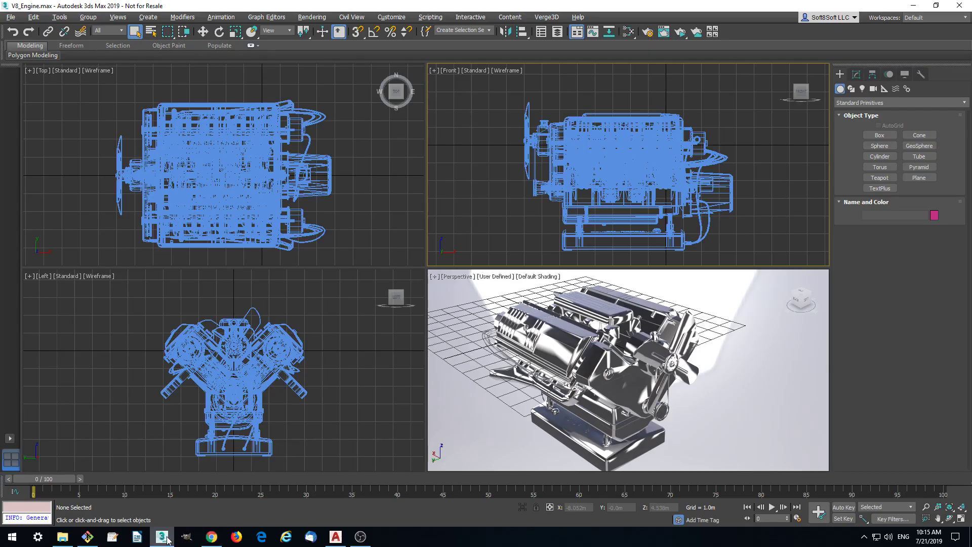
pyautogui.click(670, 367)
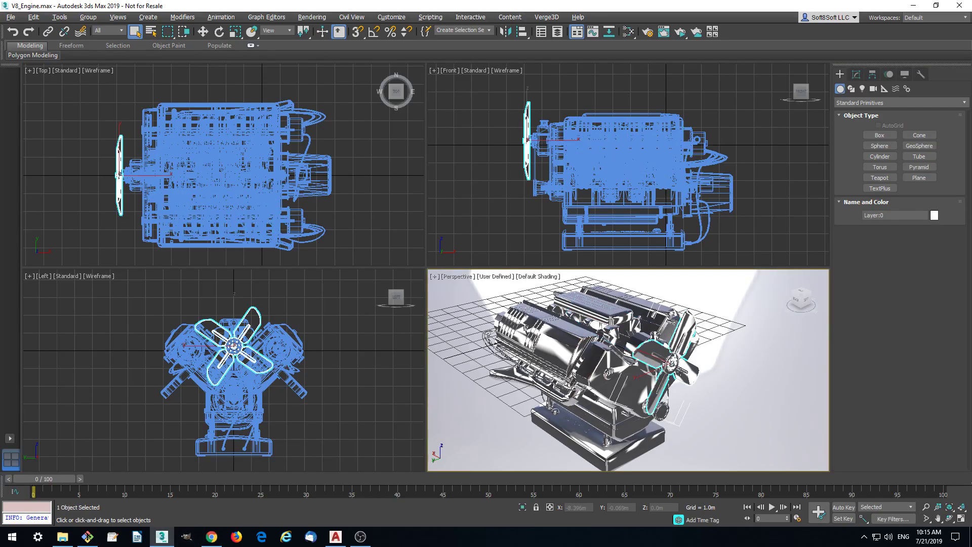
pyautogui.click(856, 75)
pyautogui.click(873, 90)
pyautogui.write('Propeller')
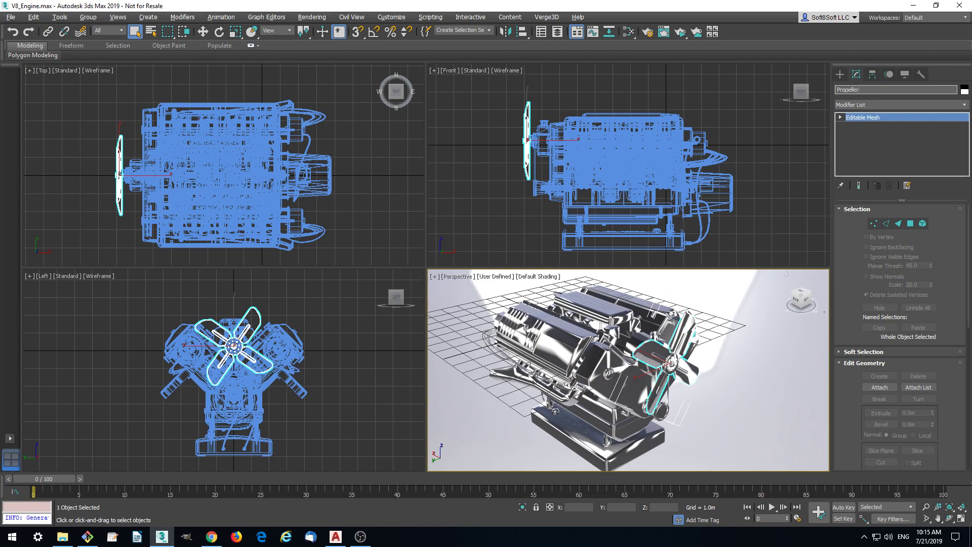
pyautogui.press('Return')
pyautogui.keyDown('alt'); pyautogui.moveTo(714, 356); pyautogui.dragTo(690, 339, button='middle'); pyautogui.keyUp('alt')
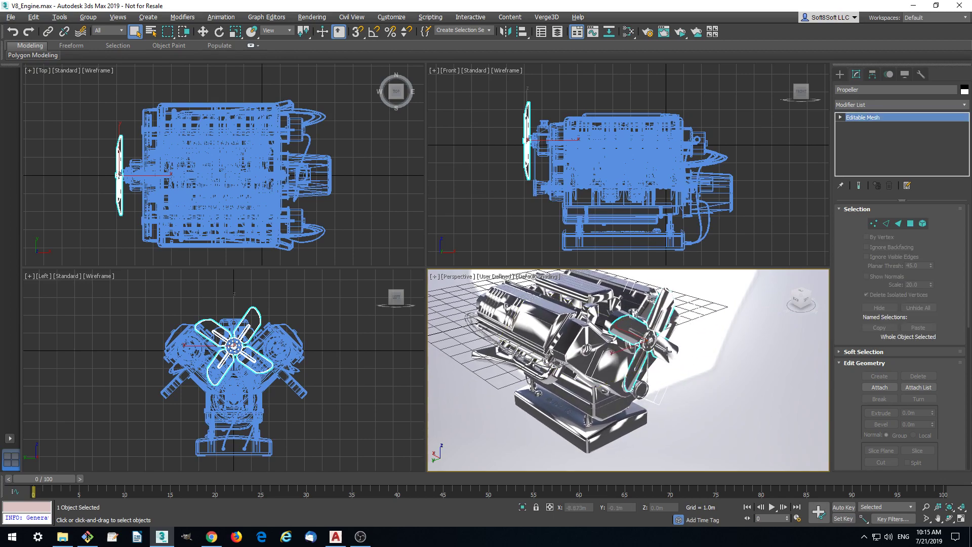
# Step: Turn on Auto Key and set the propeller's X rotation to 0 at frame 0
pyautogui.click(842, 507)
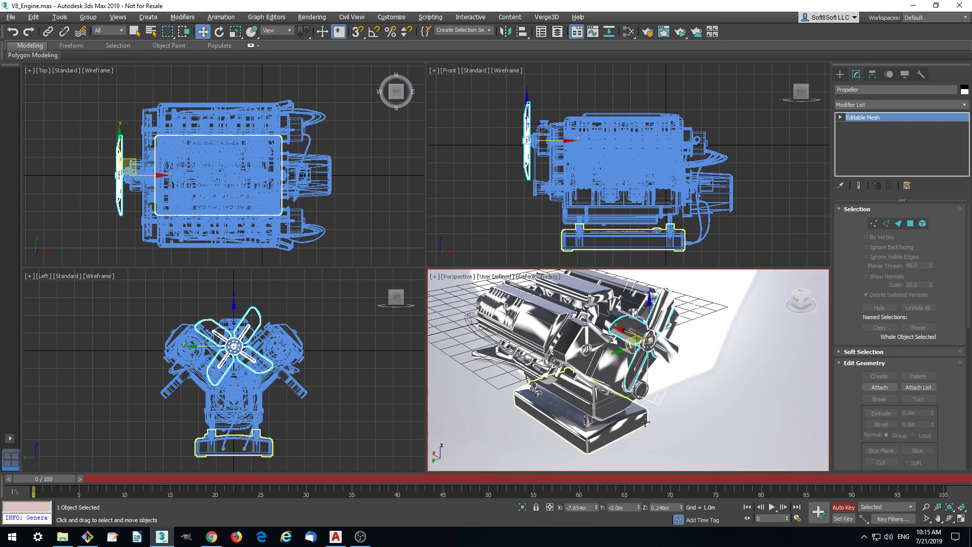
pyautogui.press('e')
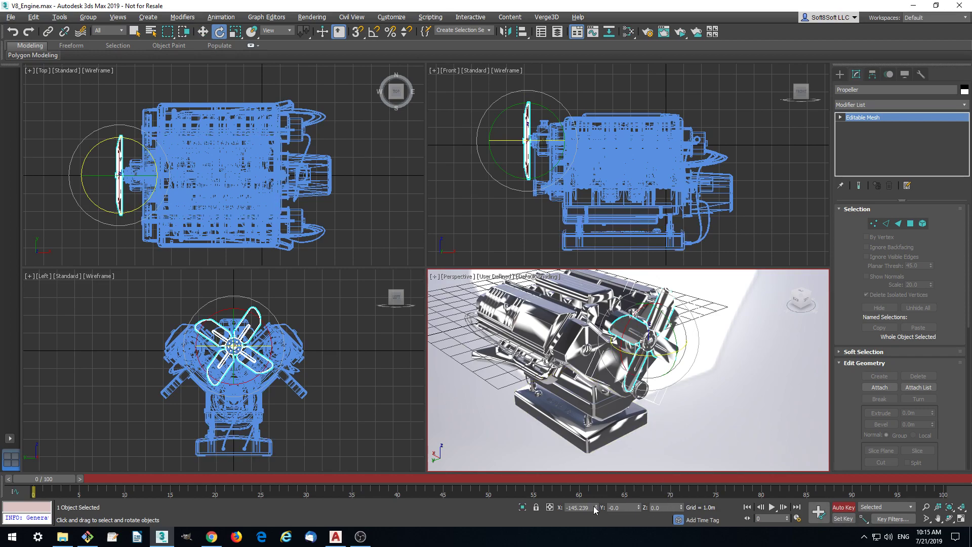
pyautogui.write('-')
pyautogui.press('Return')
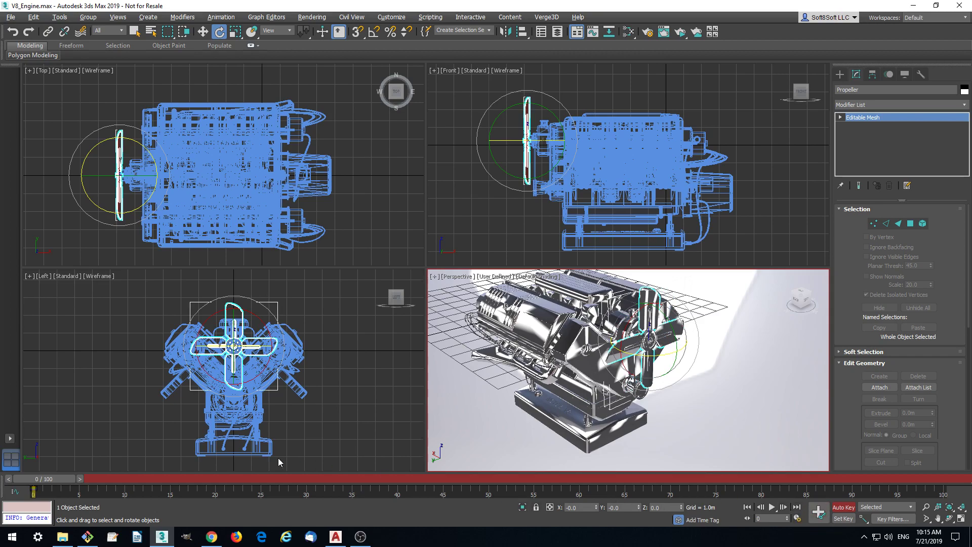
# Step: Key the propeller's X rotation at 90 on frame 10 and 180 on frame 20
pyautogui.moveTo(63, 478); pyautogui.dragTo(154, 480)
pyautogui.press('e')
pyautogui.click(582, 507)
pyautogui.press('BackSpace')
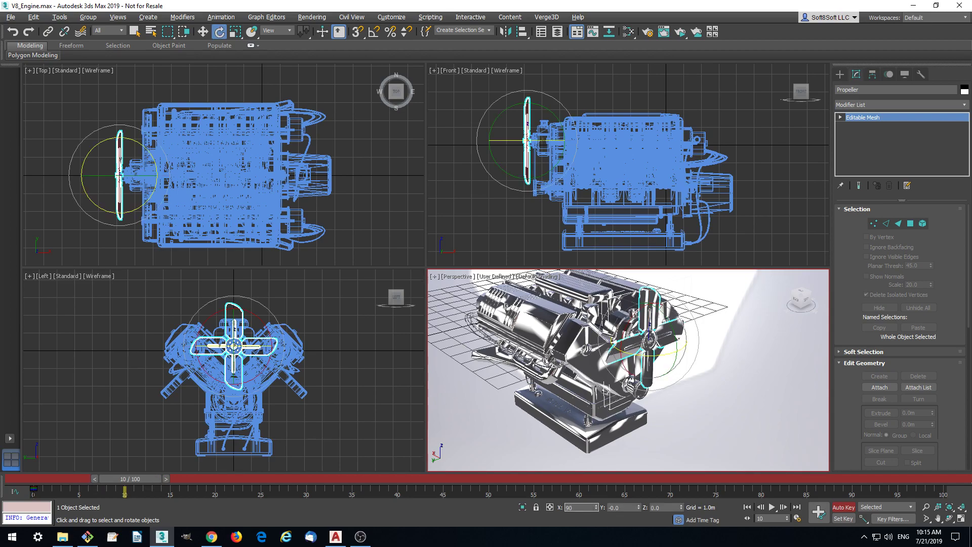
pyautogui.write('90')
pyautogui.press('Return')
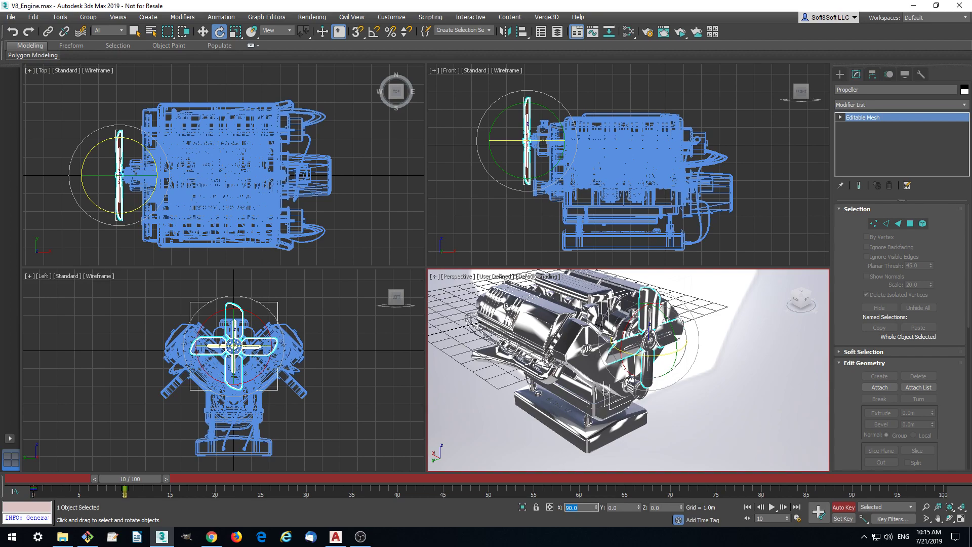
pyautogui.moveTo(140, 479); pyautogui.dragTo(229, 481)
pyautogui.press('e')
pyautogui.click(585, 507)
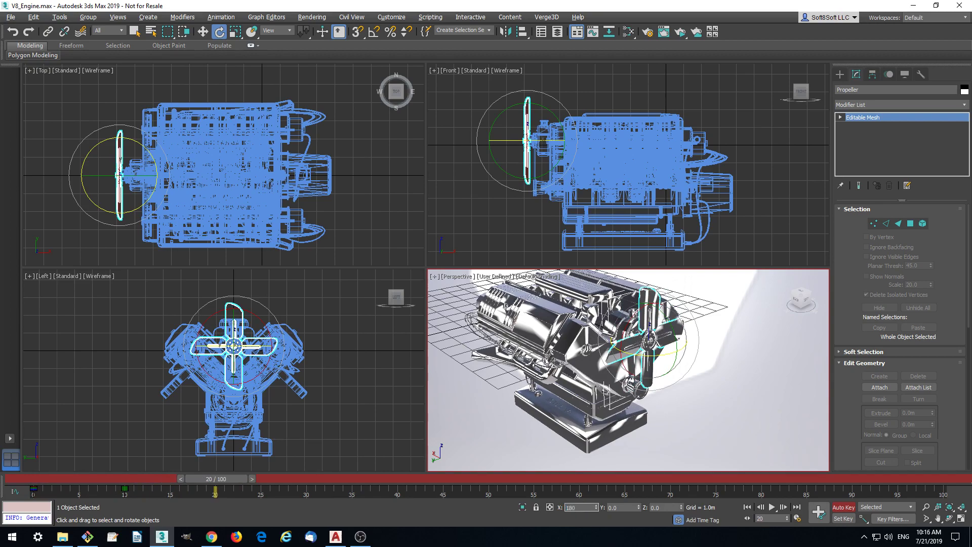
pyautogui.write('180')
pyautogui.press('Return')
# Step: Key the propeller's X rotation at 270 on frame 30 and 360 on frame 40
pyautogui.moveTo(238, 479); pyautogui.dragTo(321, 478)
pyautogui.press('e')
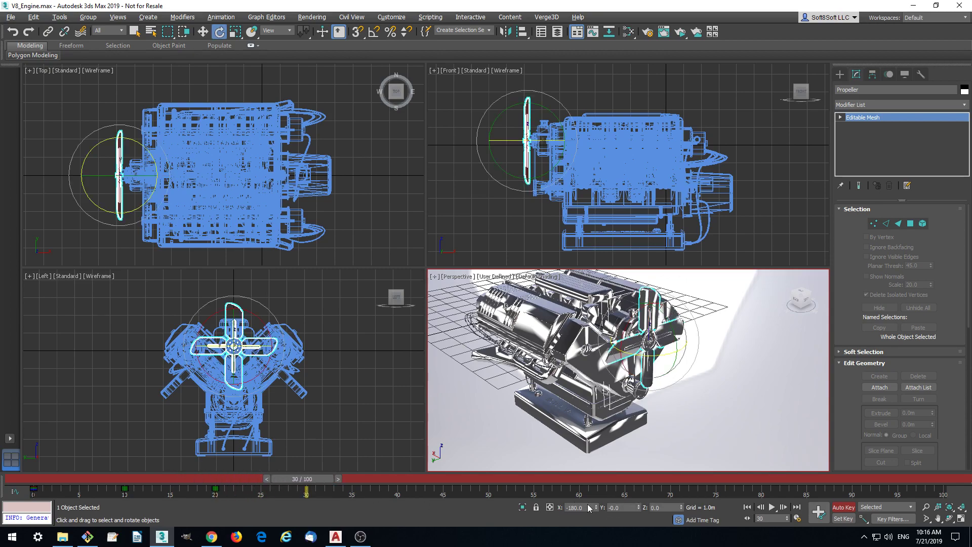
pyautogui.click(585, 507)
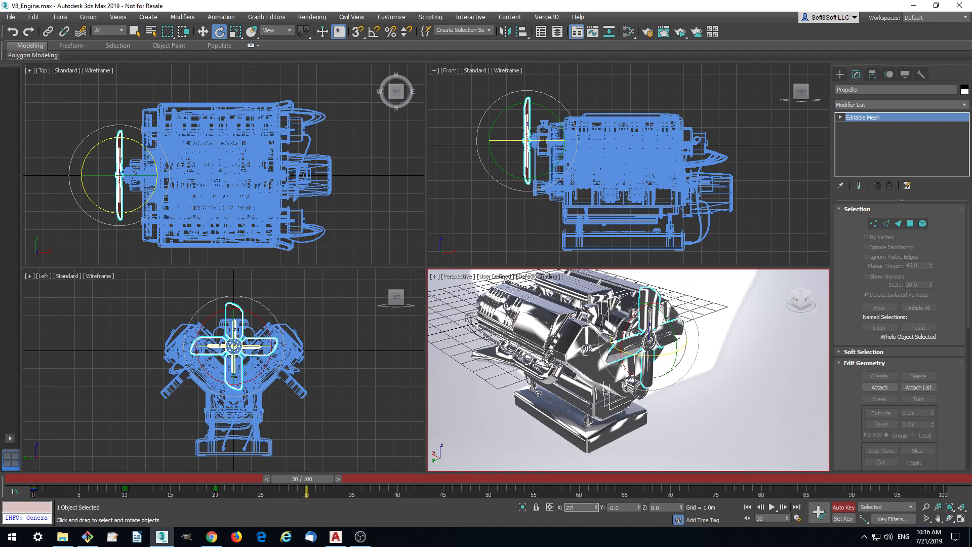
pyautogui.press('Return')
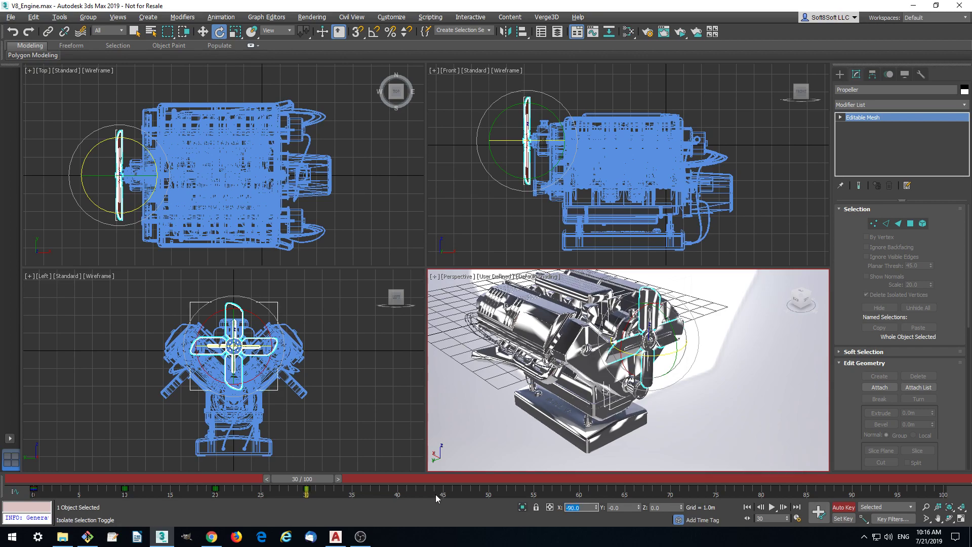
pyautogui.moveTo(311, 485); pyautogui.dragTo(412, 482)
pyautogui.press('e')
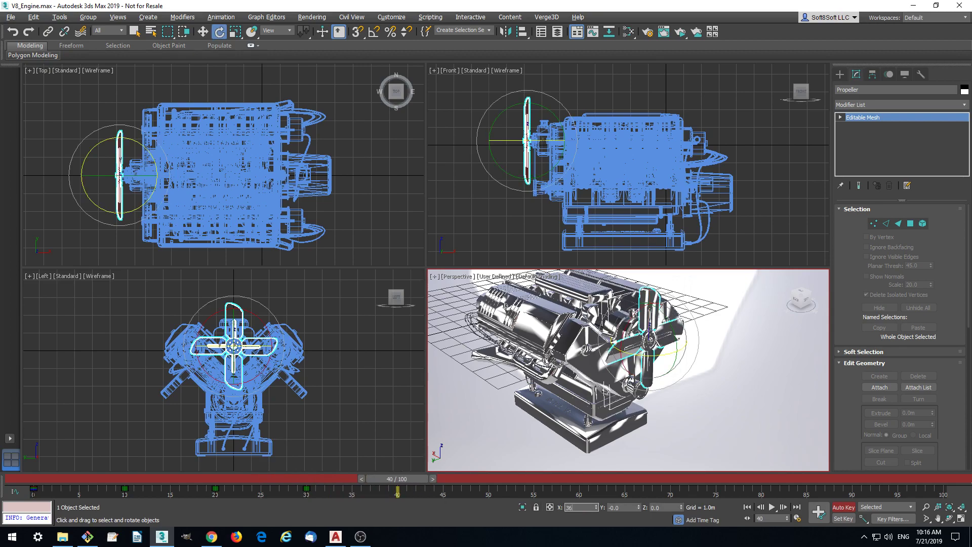
pyautogui.write('36')
pyautogui.press('Return')
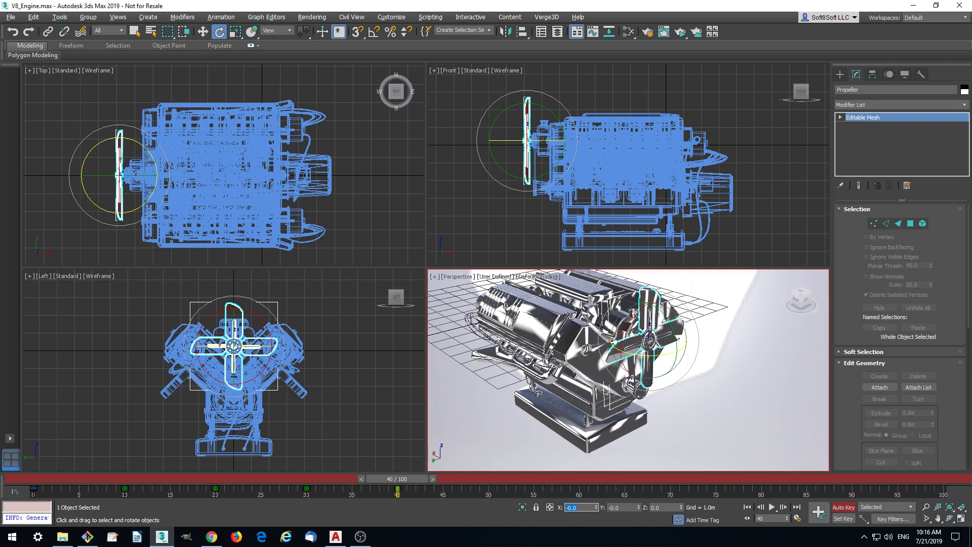
# Step: Scrub the timeline from frame 40 back to 0 to review the propeller spin, then open the Verge3D menu
pyautogui.moveTo(403, 481); pyautogui.dragTo(2, 490)
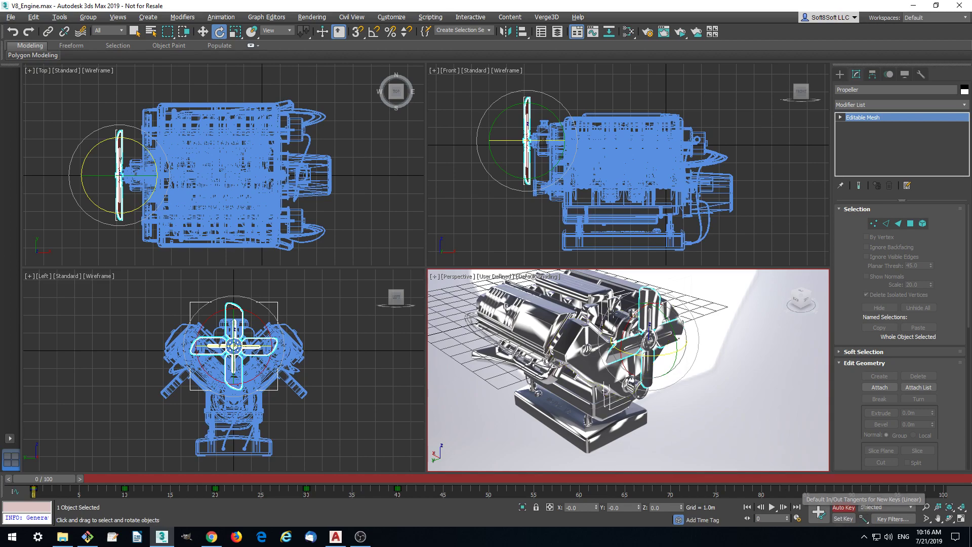
pyautogui.moveTo(64, 479); pyautogui.dragTo(38, 487)
pyautogui.press('e')
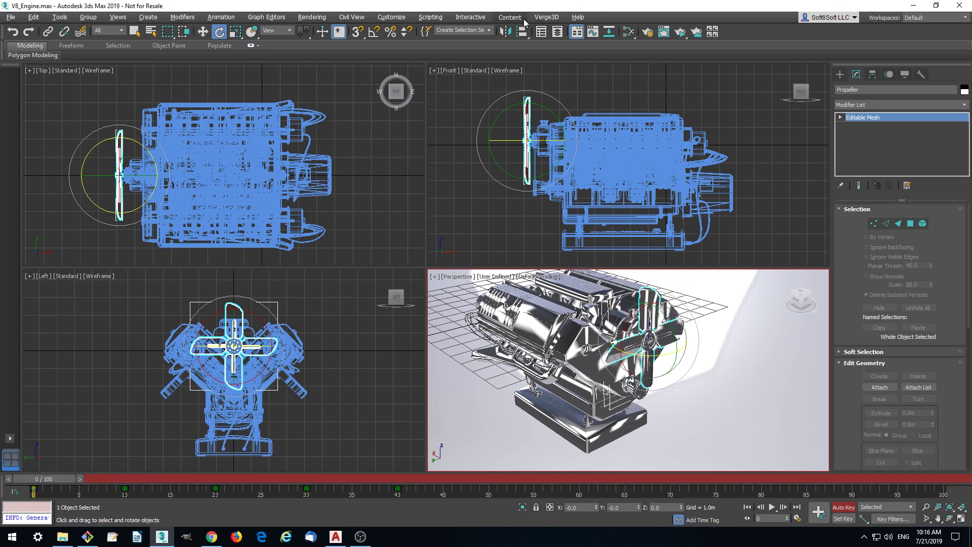
pyautogui.click(546, 17)
# Step: Launch the Sneak Peek preview and orbit it to face the spinning propeller
pyautogui.click(573, 62)
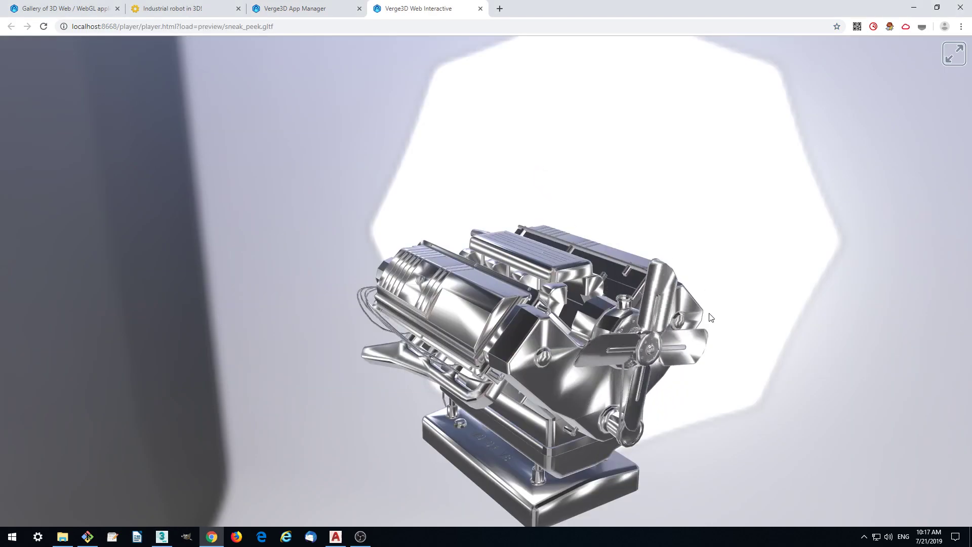
pyautogui.moveTo(788, 369); pyautogui.dragTo(568, 311)
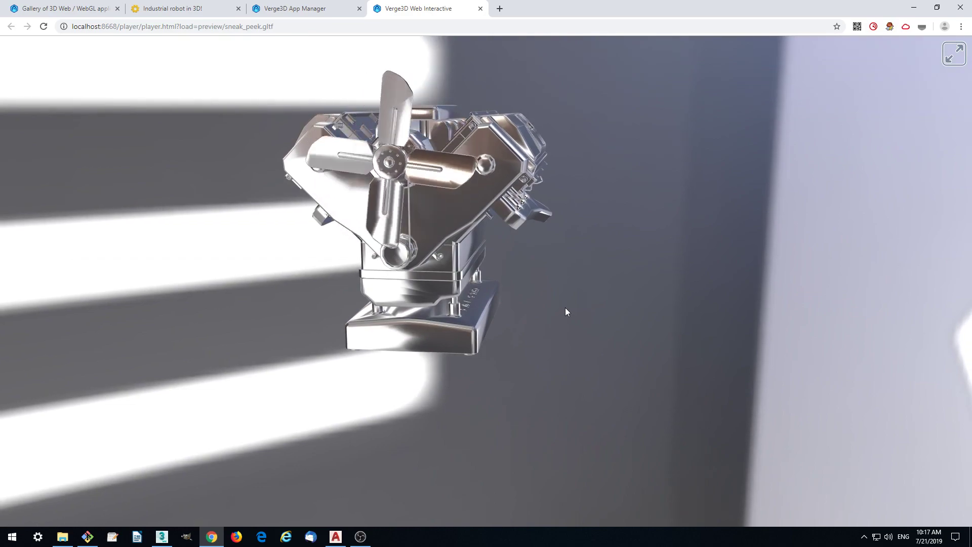
# Step: Close the preview tab, return to 3ds Max and save the scene
pyautogui.hotkey('ctrl', 'w')
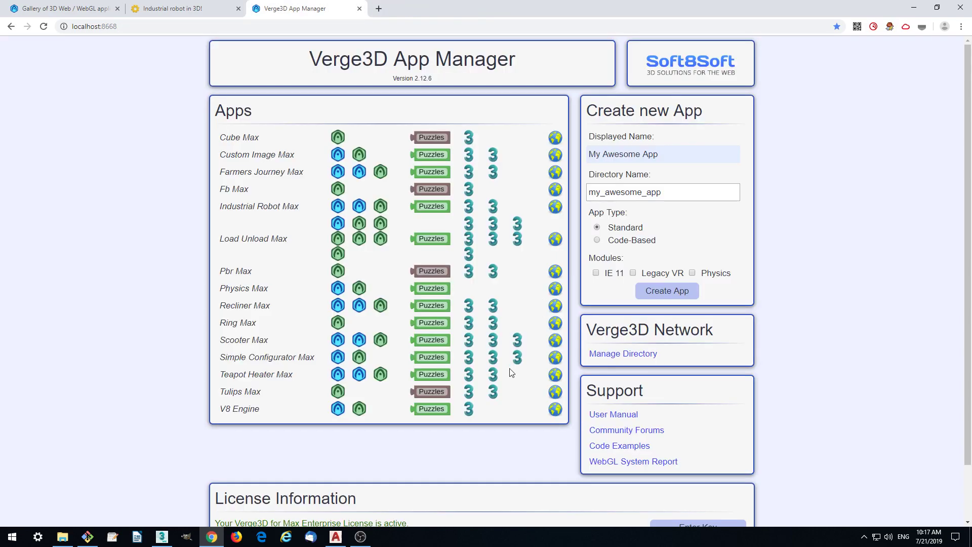
pyautogui.hotkey('alt', 'Tab')
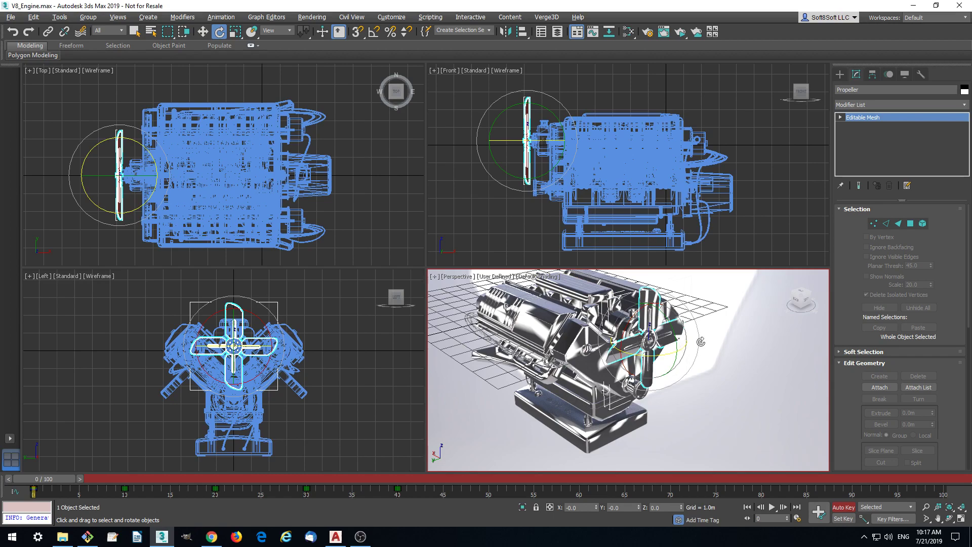
pyautogui.keyDown('alt'); pyautogui.moveTo(709, 347); pyautogui.dragTo(742, 357, button='middle'); pyautogui.keyUp('alt')
pyautogui.hotkey('ctrl', 's')
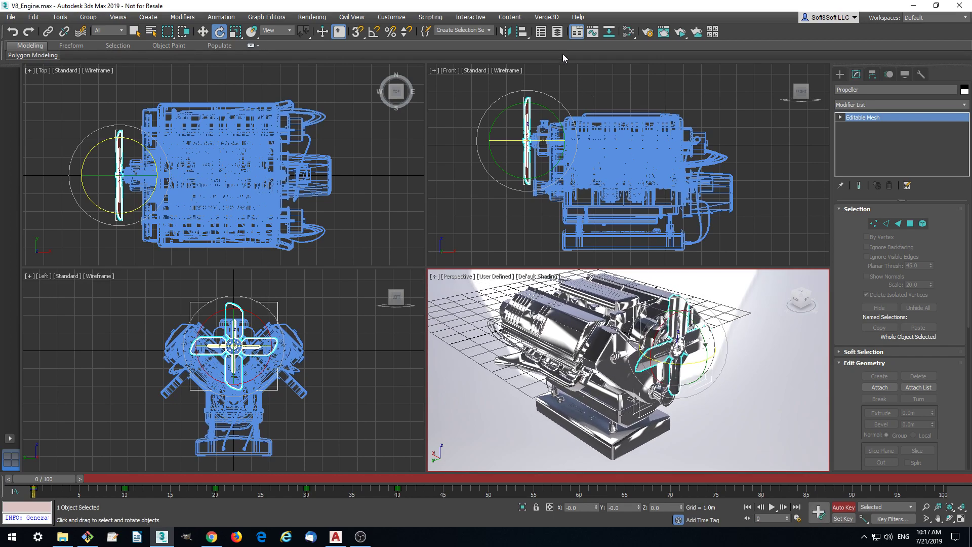
# Step: Export glTF over the existing V8_Engine file, confirming the replacement
pyautogui.click(547, 17)
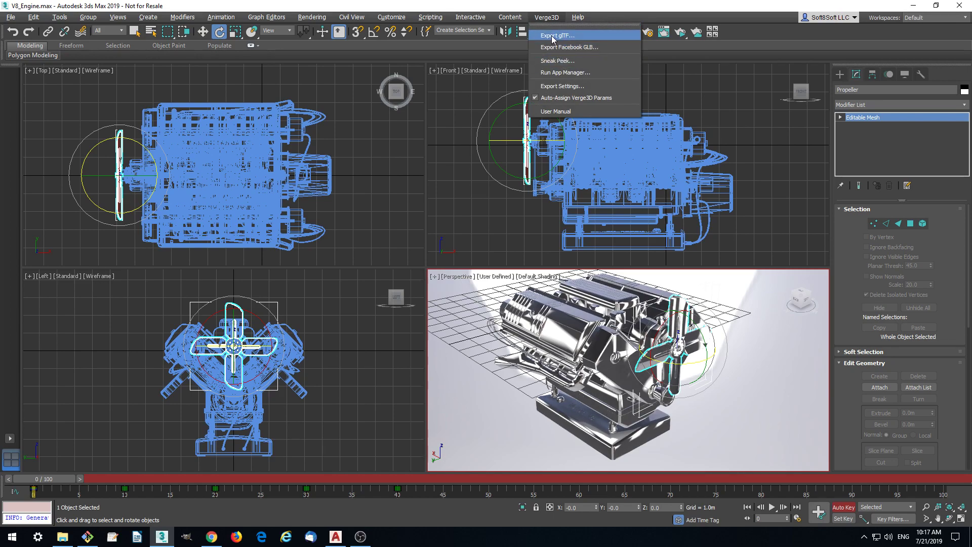
pyautogui.click(552, 36)
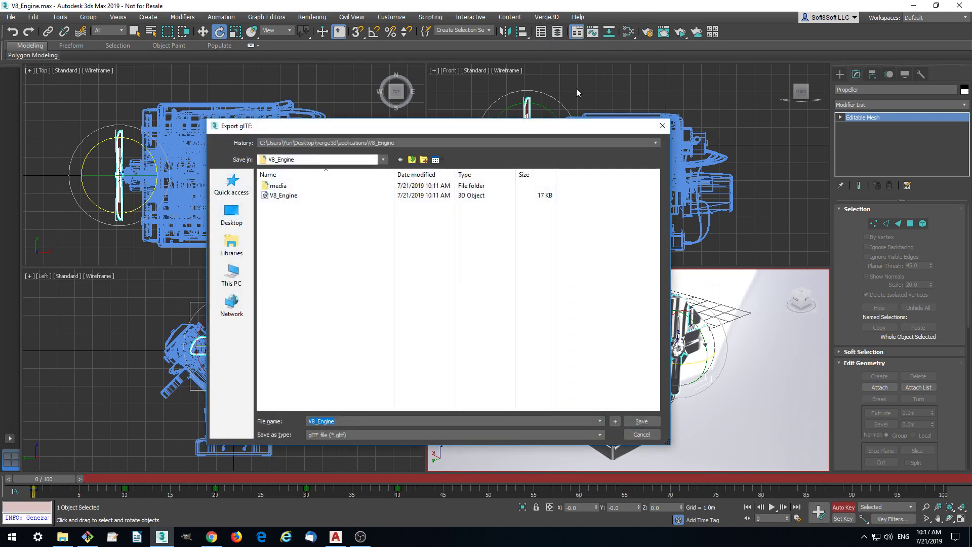
pyautogui.click(280, 198)
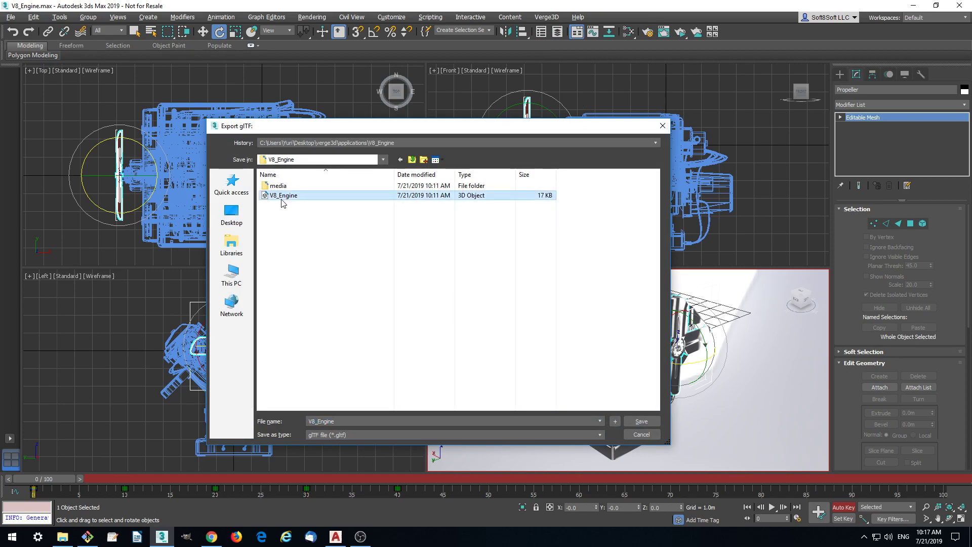
pyautogui.click(642, 421)
pyautogui.click(524, 307)
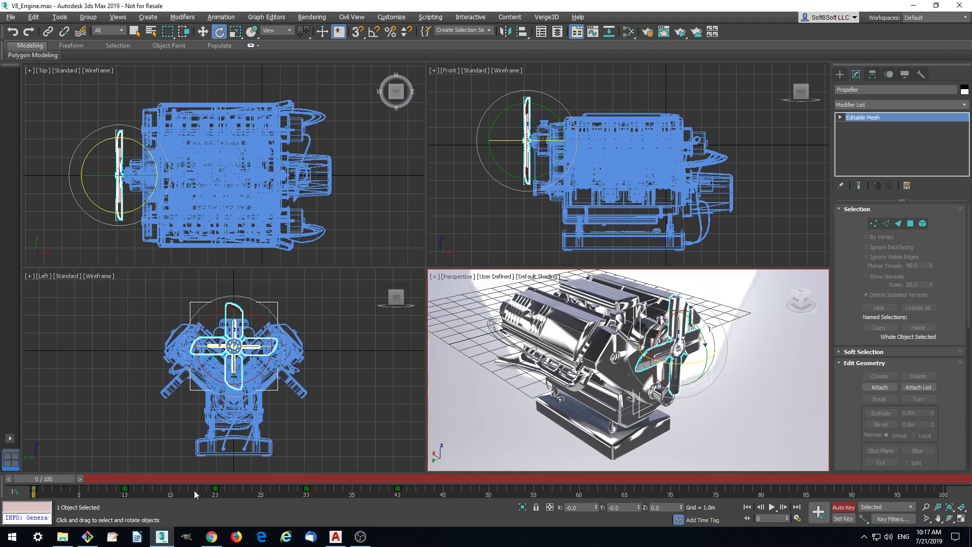
pyautogui.click(213, 536)
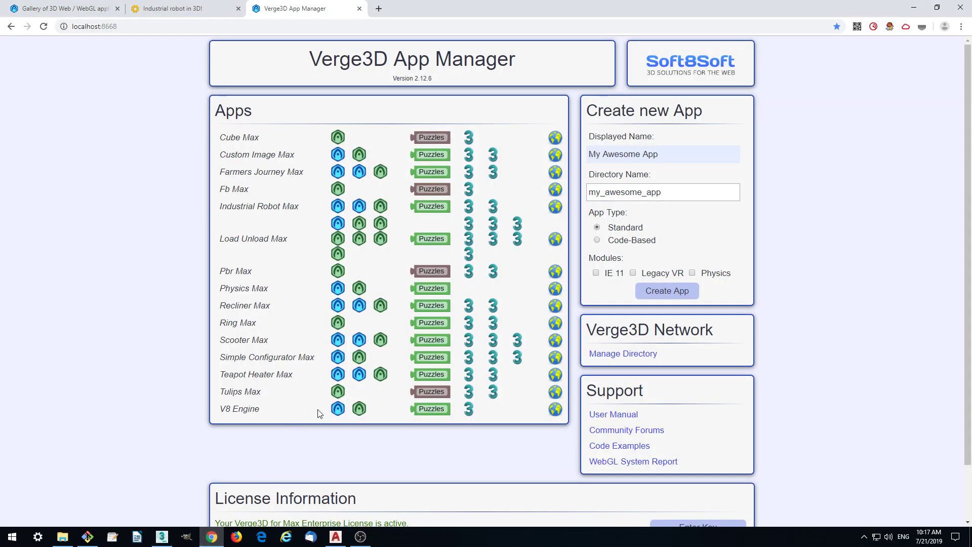
pyautogui.click(339, 411)
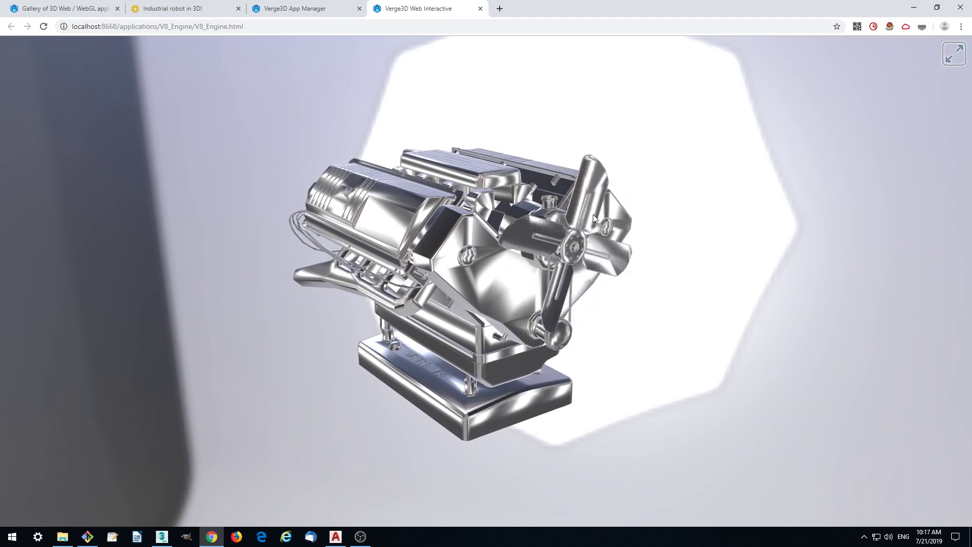
pyautogui.click(481, 9)
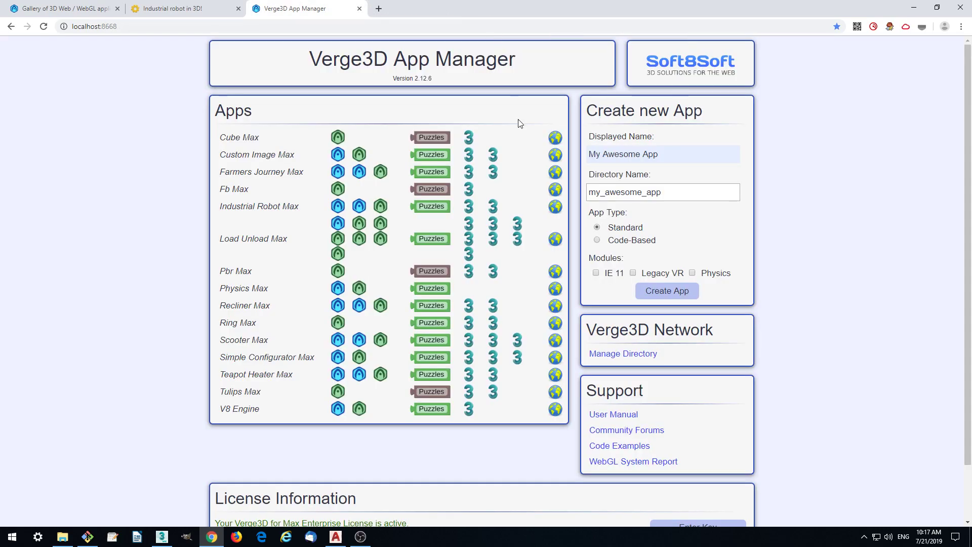
# Step: Open the V8 Engine Puzzles editor and add a 'stop animation of Propeller' puzzle
pyautogui.click(431, 410)
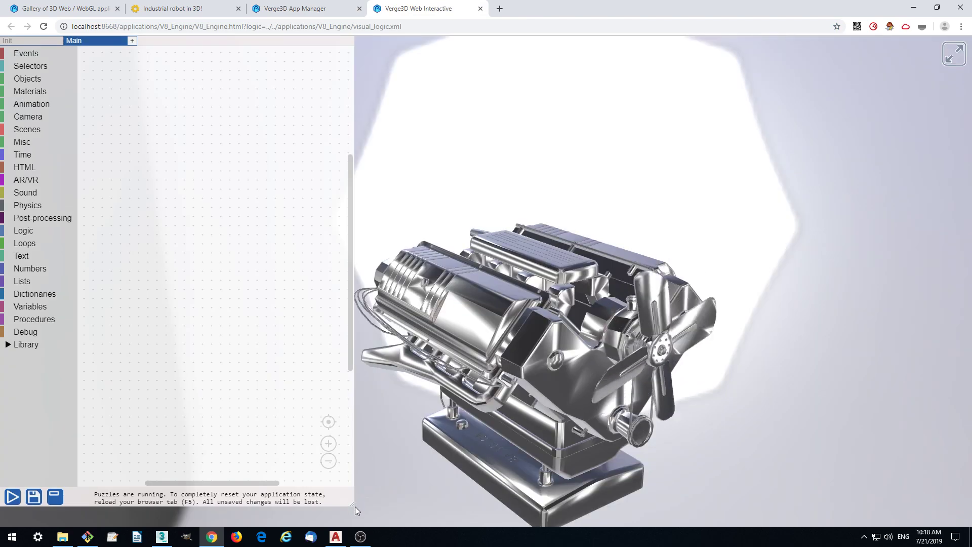
pyautogui.moveTo(355, 506); pyautogui.dragTo(359, 435)
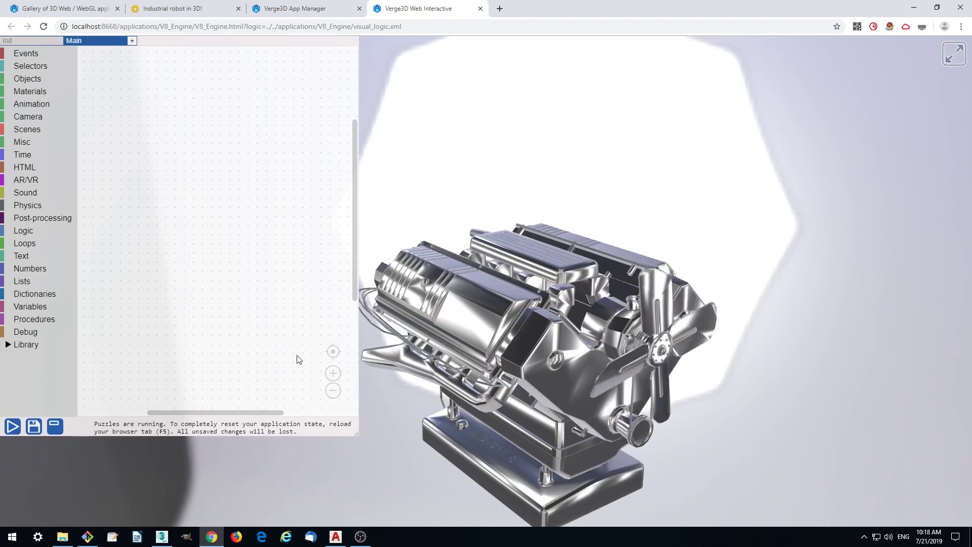
pyautogui.click(51, 102)
pyautogui.moveTo(122, 85); pyautogui.dragTo(149, 117)
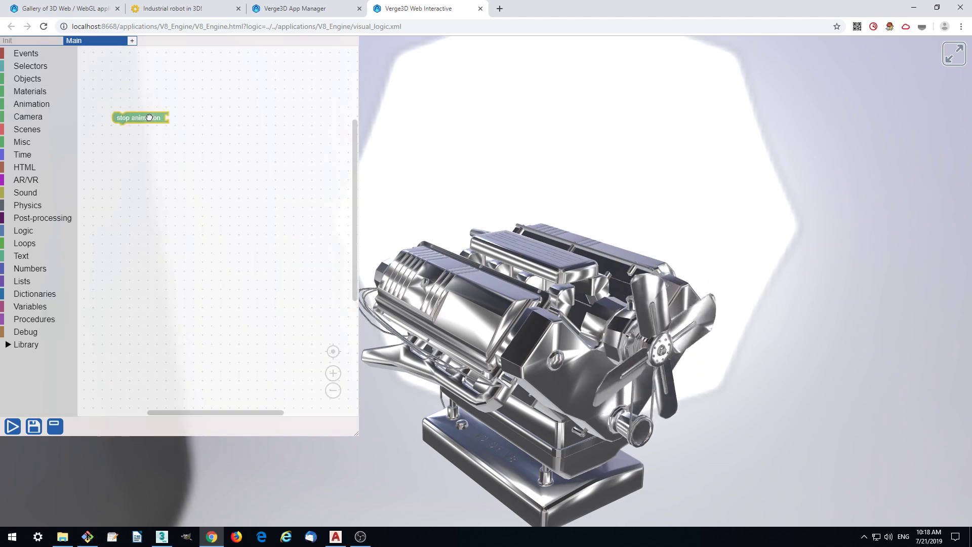
pyautogui.click(47, 66)
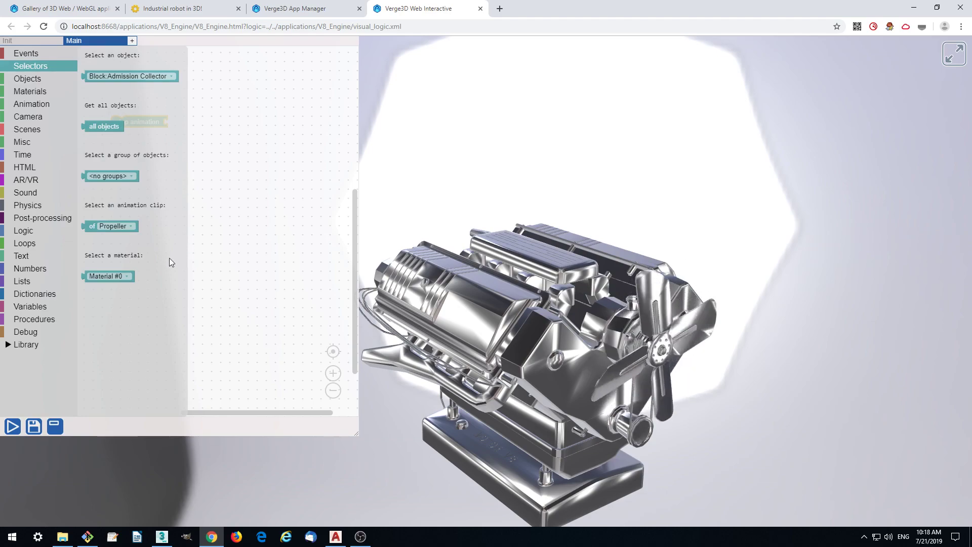
pyautogui.moveTo(119, 229); pyautogui.dragTo(202, 123)
pyautogui.click(206, 191)
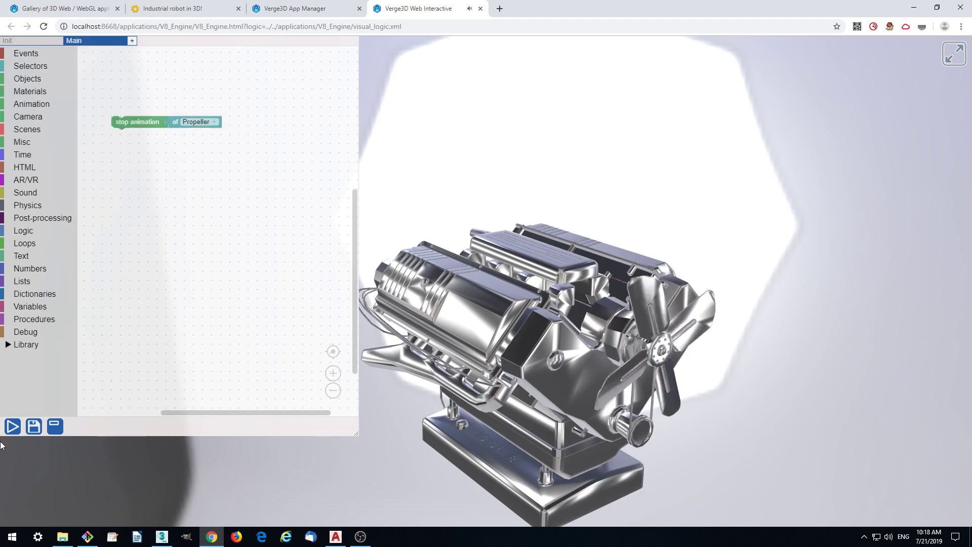
pyautogui.click(12, 427)
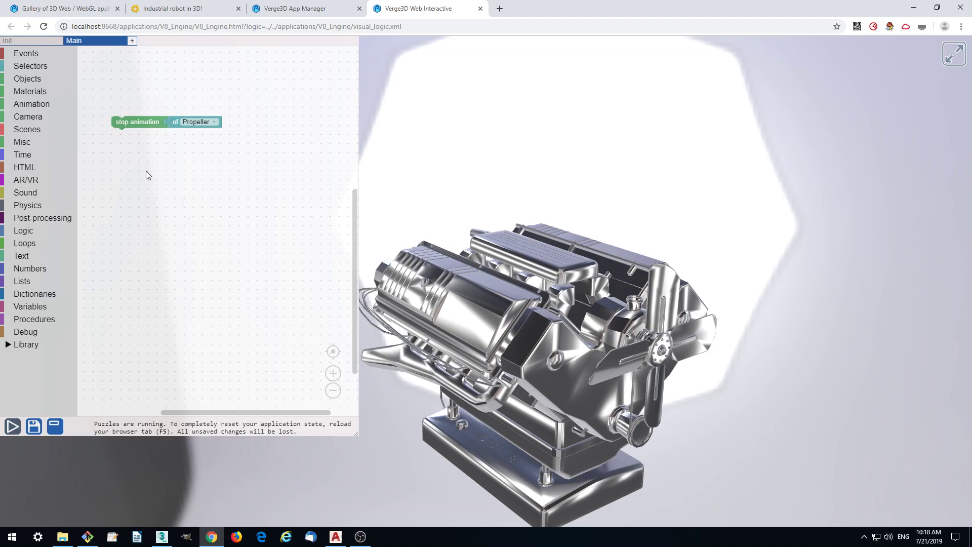
# Step: Add a 'when clicked' event set to all objects
pyautogui.click(114, 121)
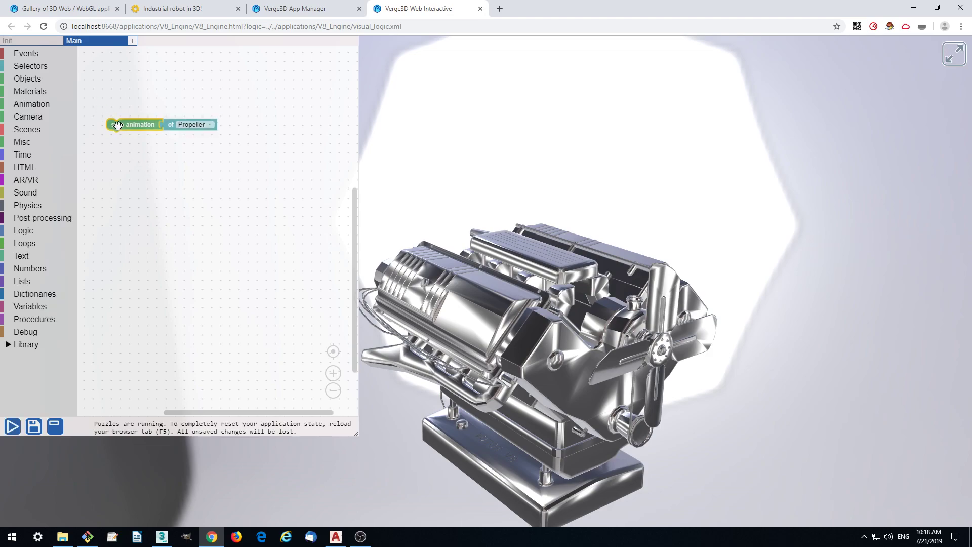
pyautogui.click(48, 57)
pyautogui.moveTo(125, 67); pyautogui.dragTo(152, 171)
pyautogui.click(43, 66)
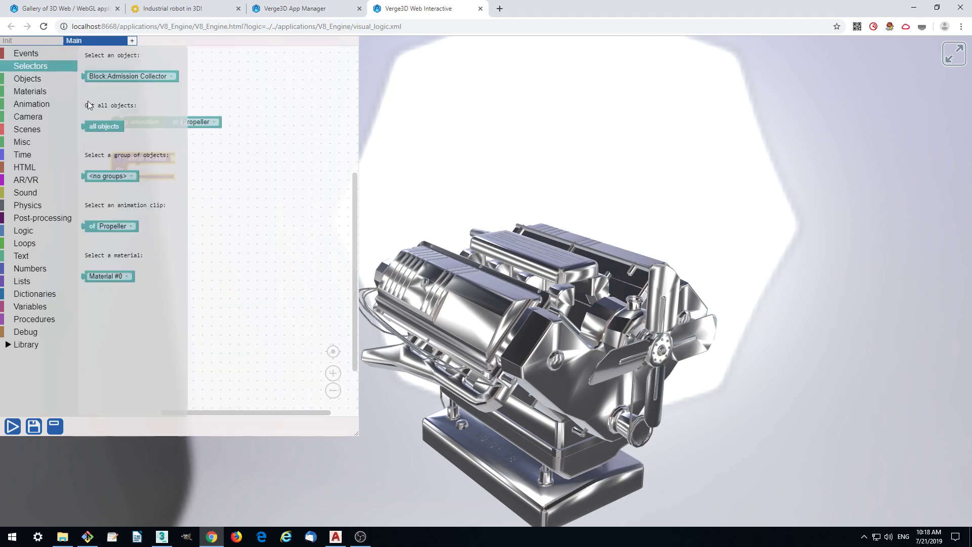
pyautogui.moveTo(134, 127); pyautogui.dragTo(198, 154)
pyautogui.click(216, 192)
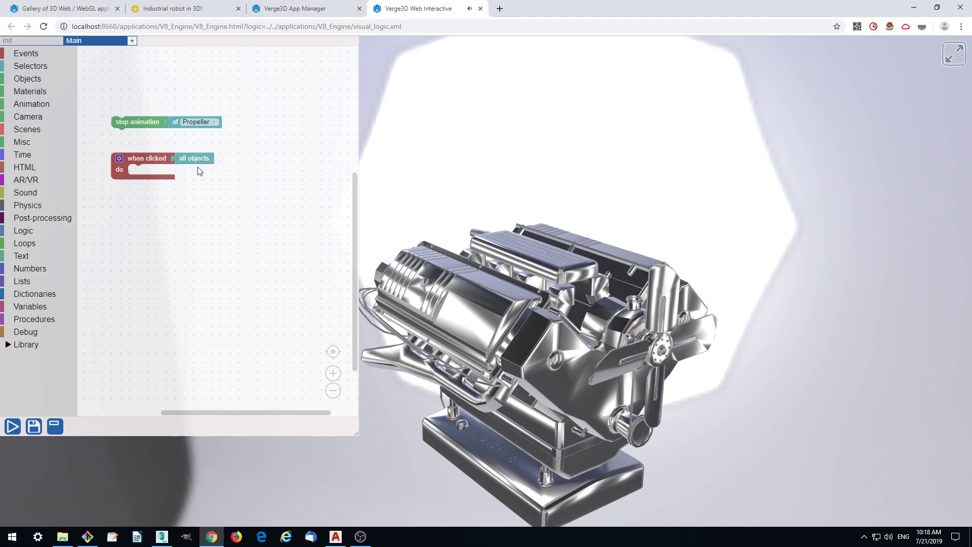
# Step: Make the click event play the Propeller animation, then save and reload the app
pyautogui.click(43, 103)
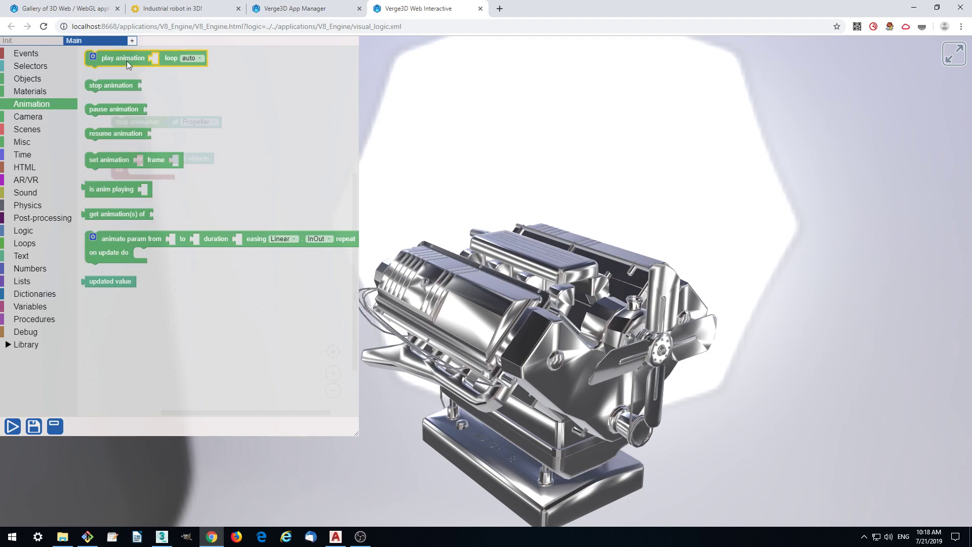
pyautogui.moveTo(126, 61); pyautogui.dragTo(168, 174)
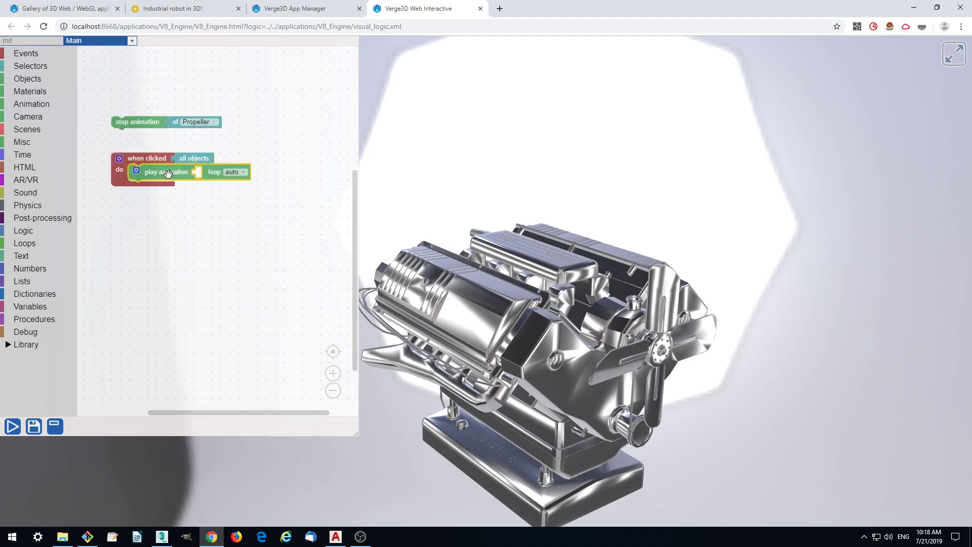
pyautogui.click(175, 123)
pyautogui.hotkey('ctrl', 'c')
pyautogui.hotkey('ctrl', 'v')
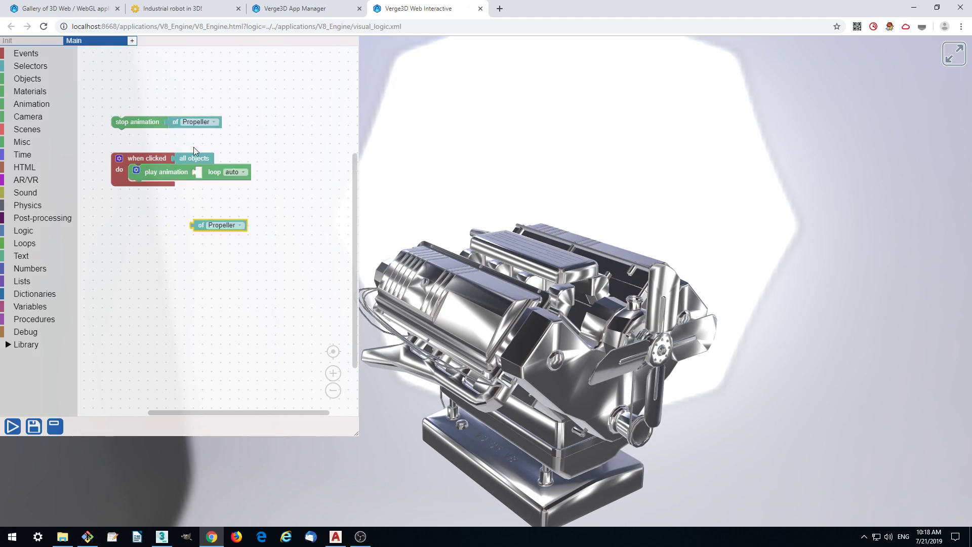
pyautogui.moveTo(209, 218); pyautogui.dragTo(209, 171)
pyautogui.click(33, 428)
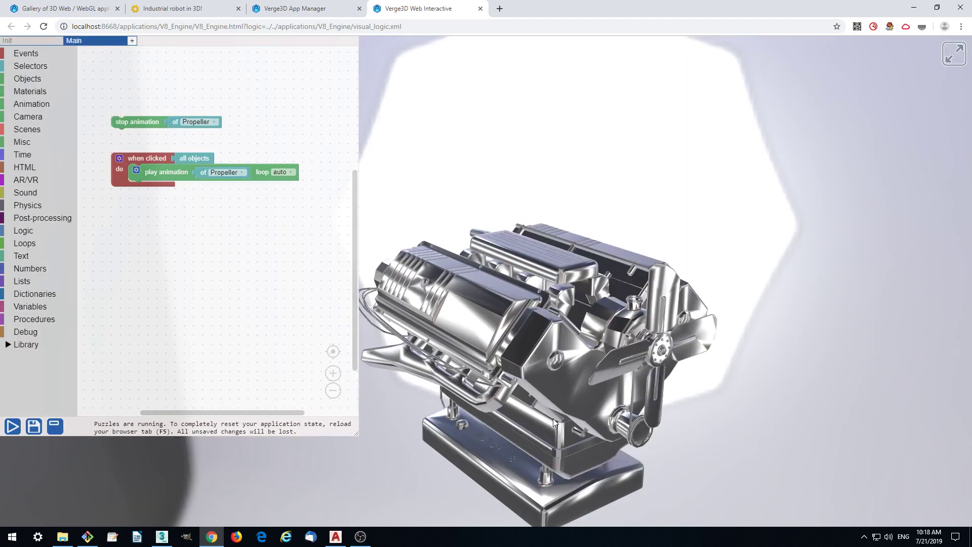
# Step: Click the engine to spin the propeller, orbit to check it, then close the app tab
pyautogui.click(528, 247)
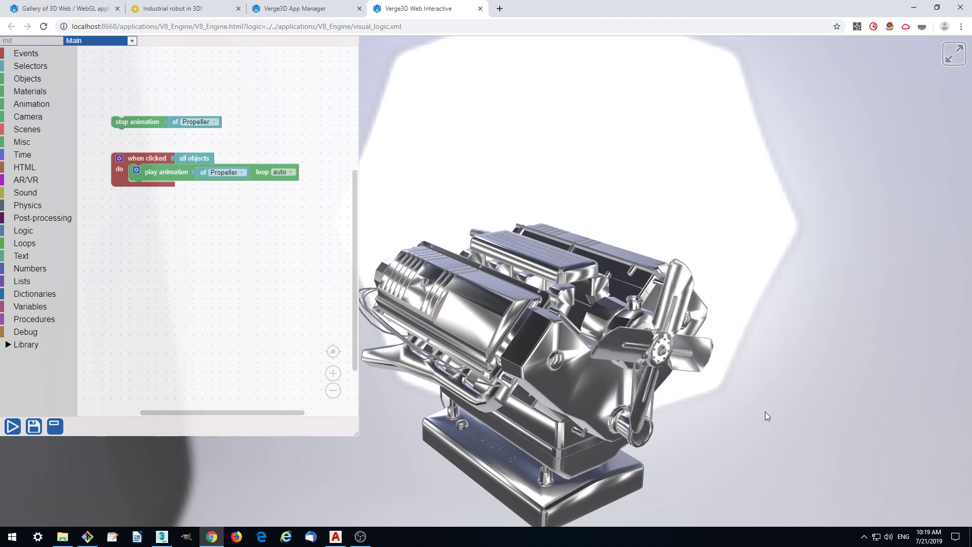
pyautogui.moveTo(763, 407); pyautogui.dragTo(640, 393)
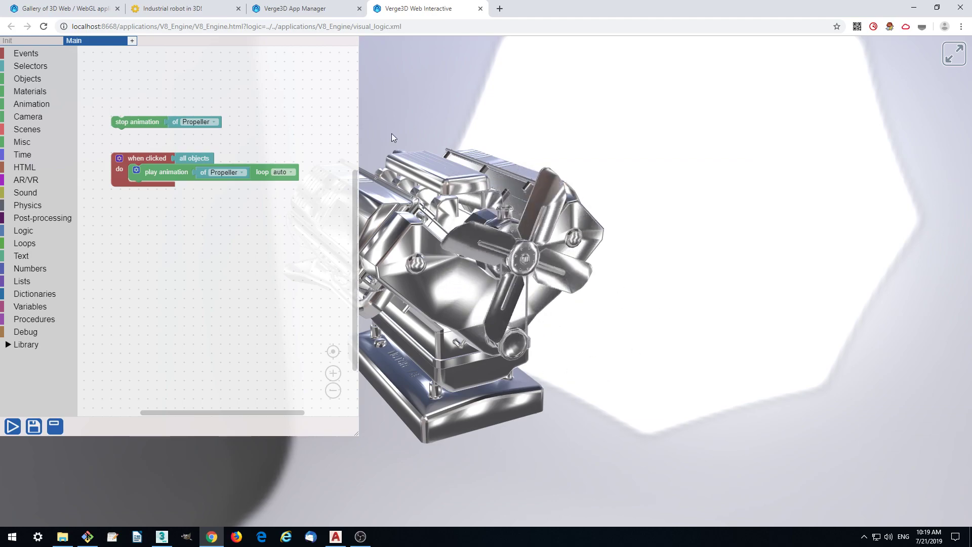
pyautogui.click(480, 8)
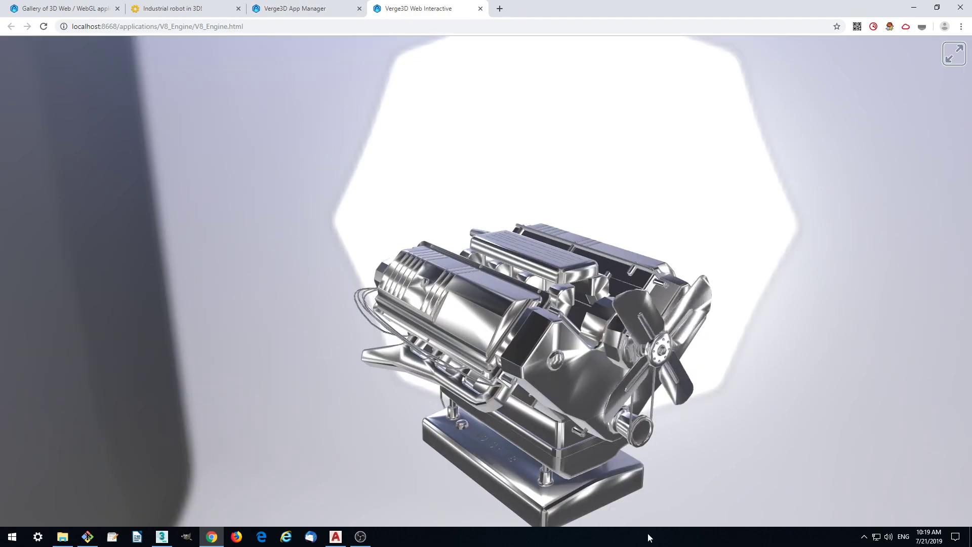
pyautogui.moveTo(645, 522); pyautogui.dragTo(615, 430, button='right')
pyautogui.moveTo(615, 429)
pyautogui.mouseDown()
pyautogui.moveTo(431, 417)
pyautogui.moveTo(505, 427)
pyautogui.moveTo(464, 413)
pyautogui.moveTo(488, 324)
pyautogui.moveTo(533, 430)
pyautogui.moveTo(627, 458)
pyautogui.moveTo(615, 449)
pyautogui.mouseUp()
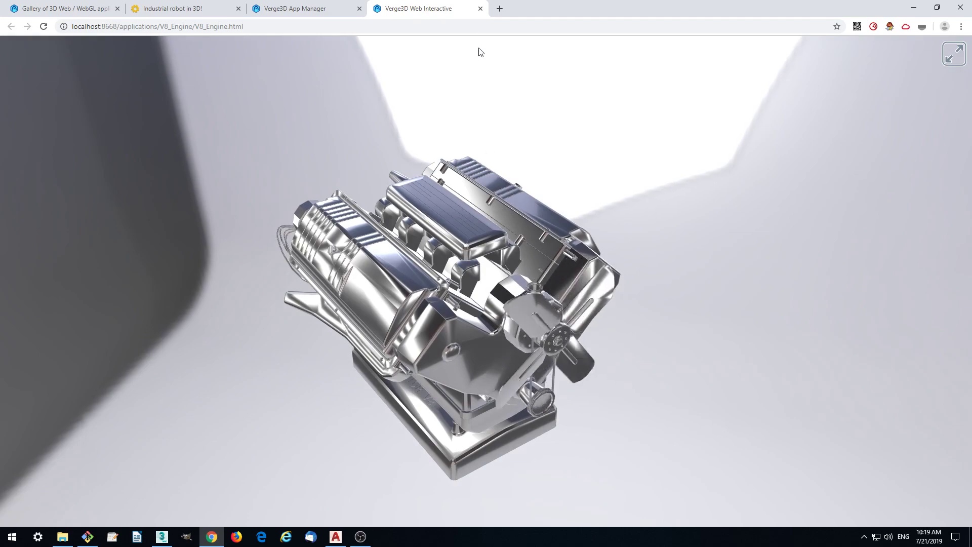
pyautogui.click(481, 9)
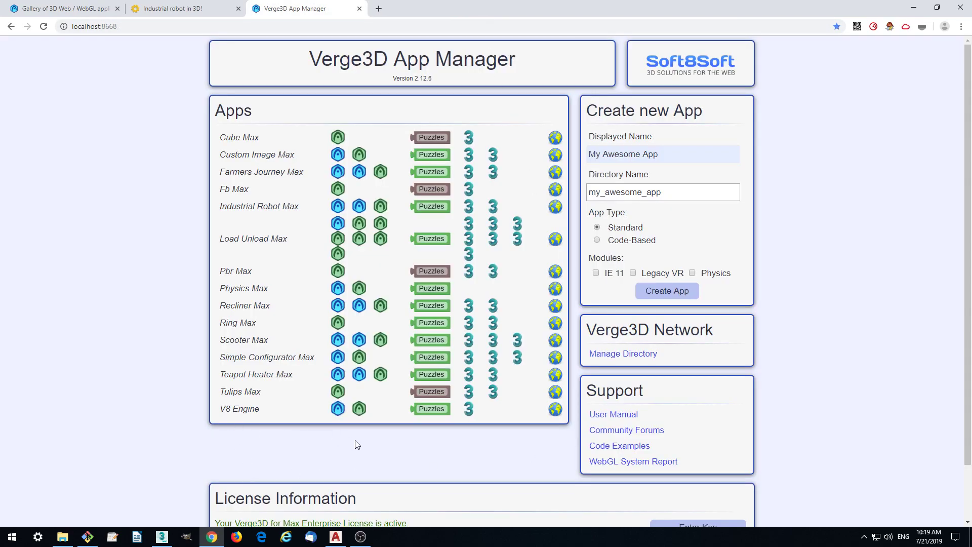
# Step: Publish V8 Engine from its globe icon and dismiss the server-time error dialog
pyautogui.click(555, 409)
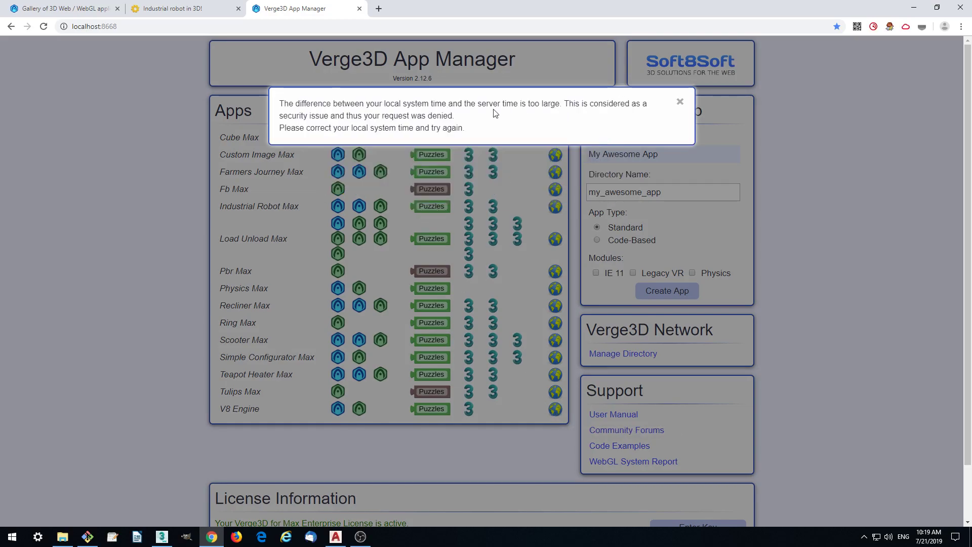
pyautogui.click(680, 102)
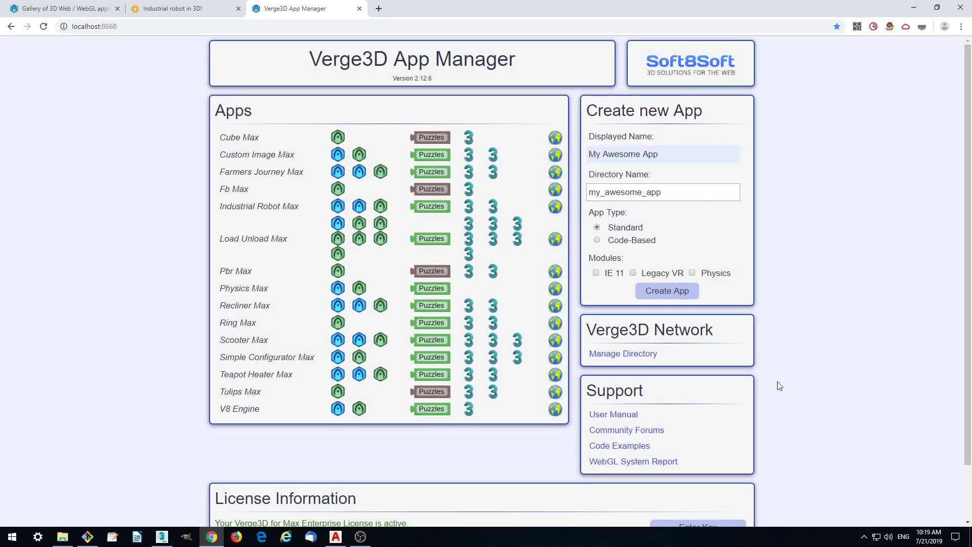
# Step: Toggle automatic time off and back on so the clock resyncs to 1:20 PM, then close Settings
pyautogui.click(930, 543)
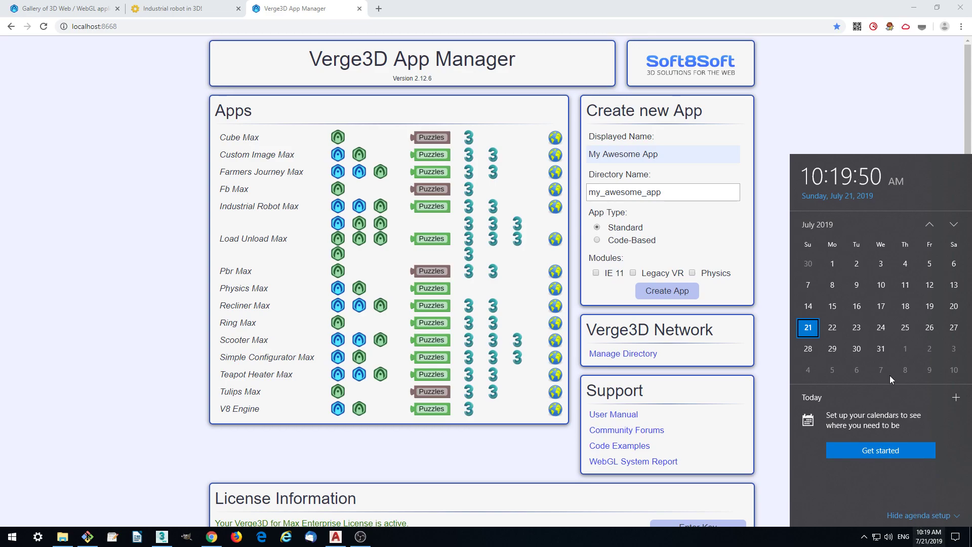
pyautogui.rightClick(929, 536)
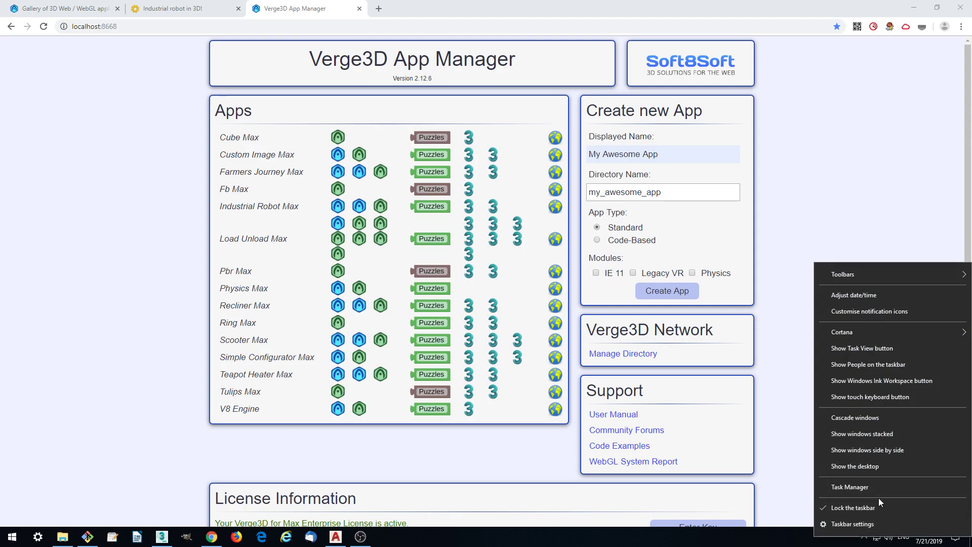
pyautogui.click(879, 297)
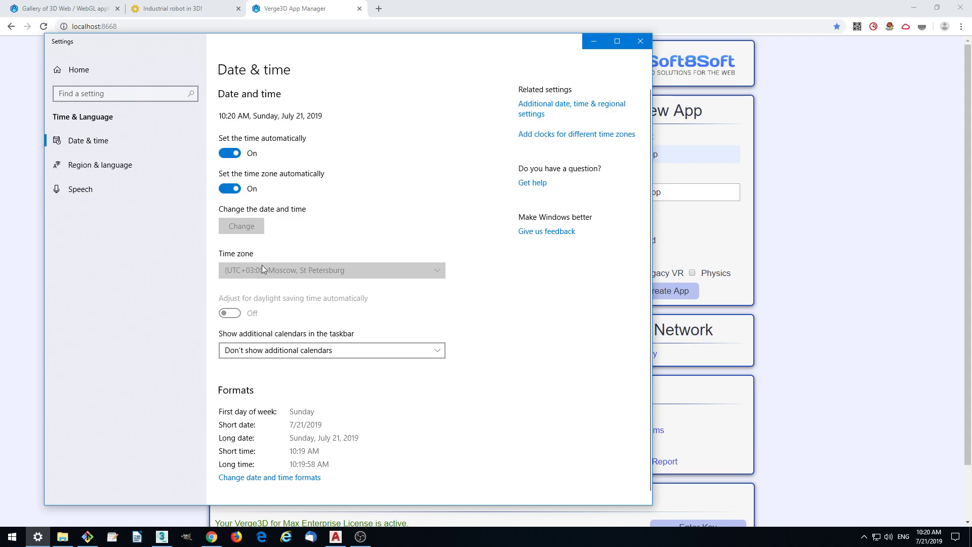
pyautogui.click(230, 155)
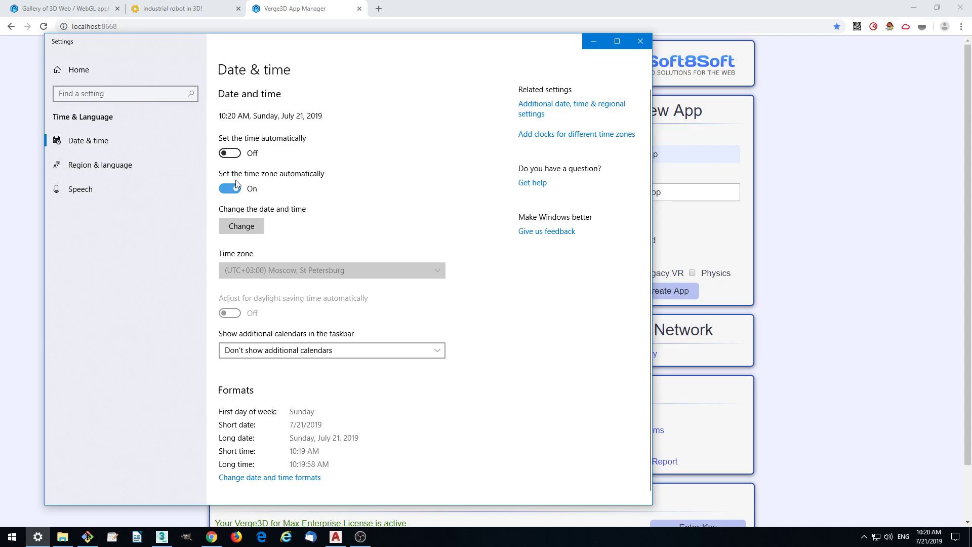
pyautogui.click(230, 154)
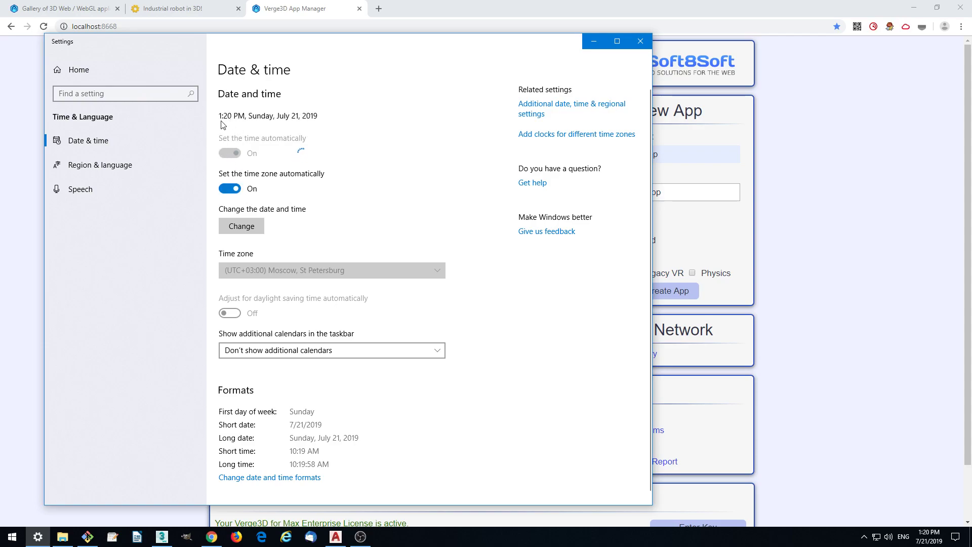
pyautogui.click(640, 41)
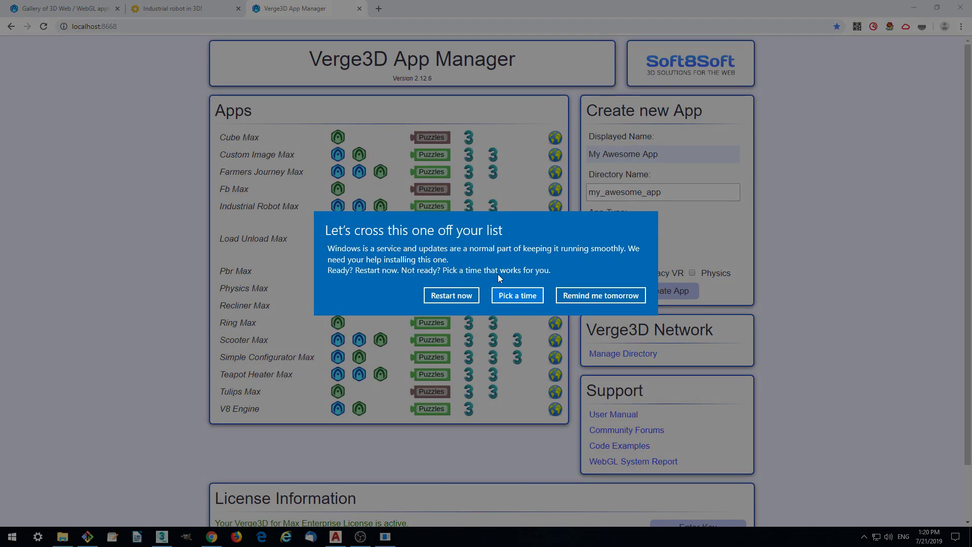
# Step: Postpone the update, upload V8 Engine to Verge3D Network, and review its direct link and embed code
pyautogui.click(587, 299)
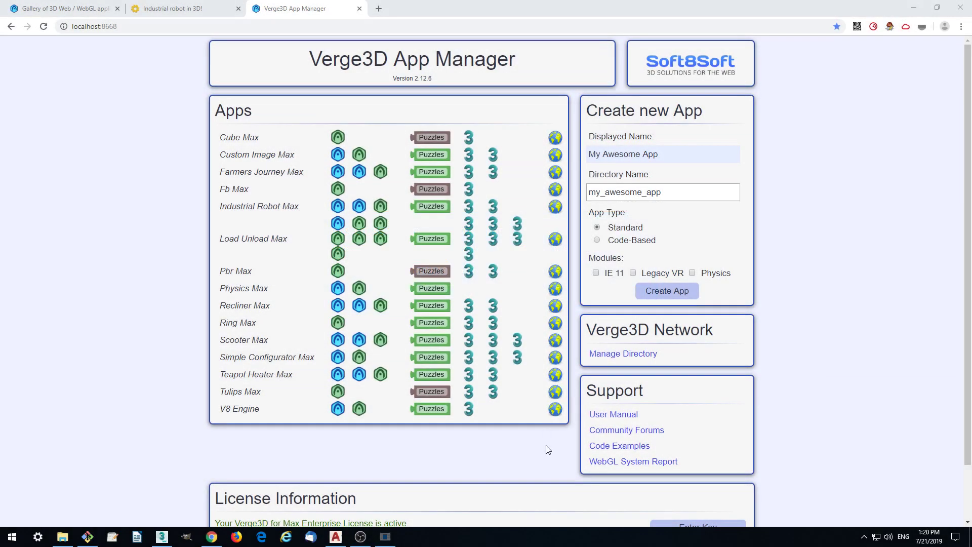
pyautogui.click(555, 409)
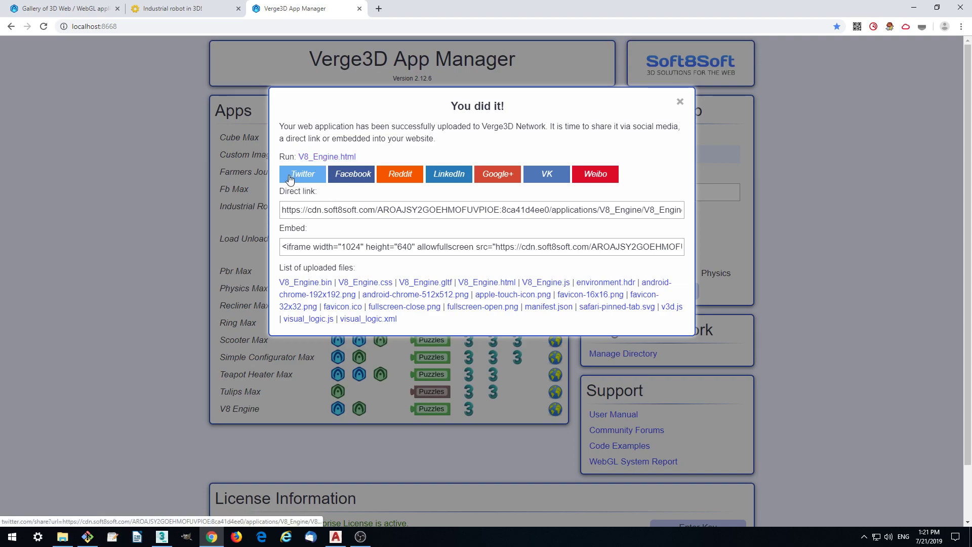
pyautogui.moveTo(288, 172); pyautogui.dragTo(635, 184)
pyautogui.click(635, 184)
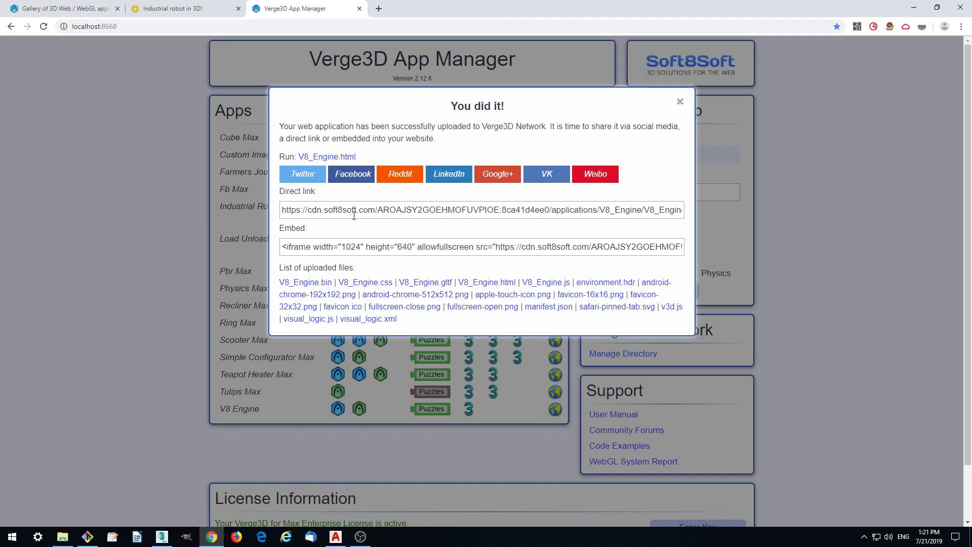
pyautogui.moveTo(282, 247); pyautogui.dragTo(714, 251)
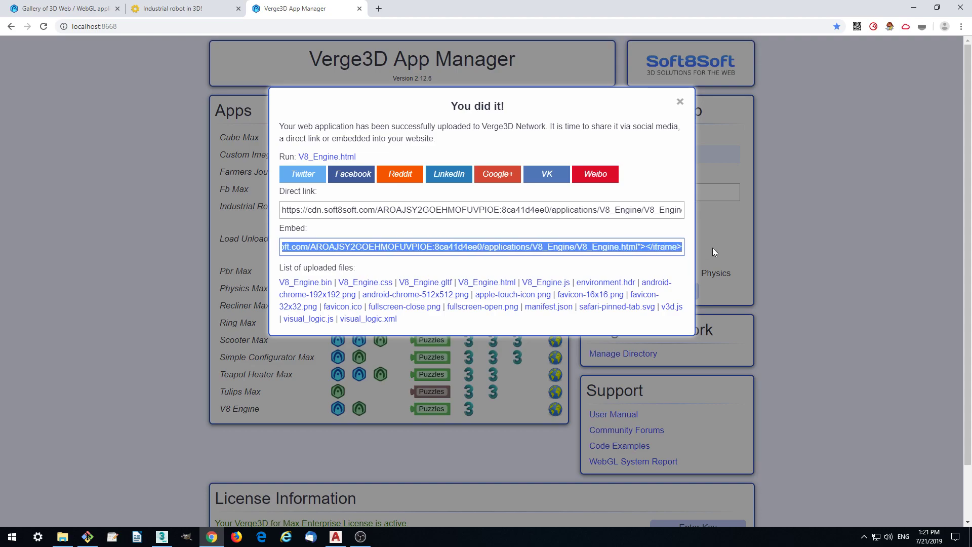
pyautogui.click(452, 256)
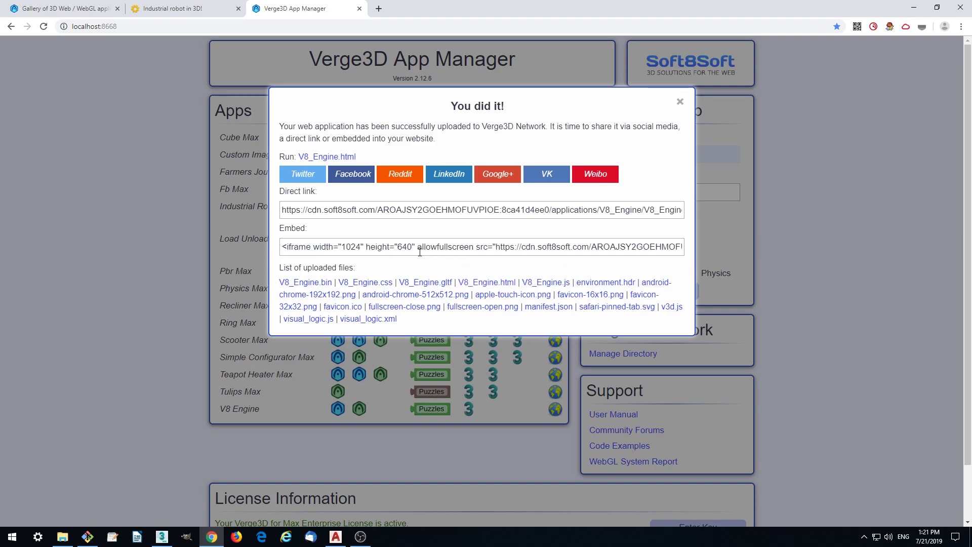